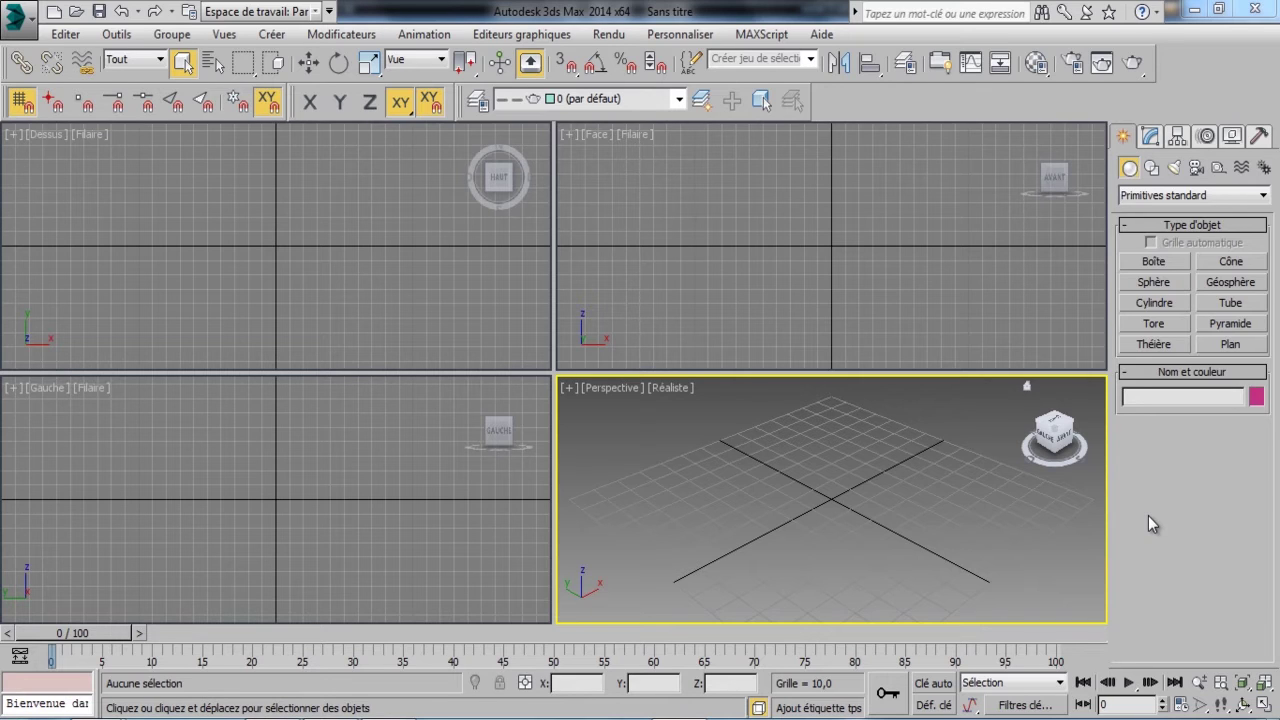
# Load the bitmap crab_nebulae_background.tif as the scene's environment background map
pyautogui.press('8')
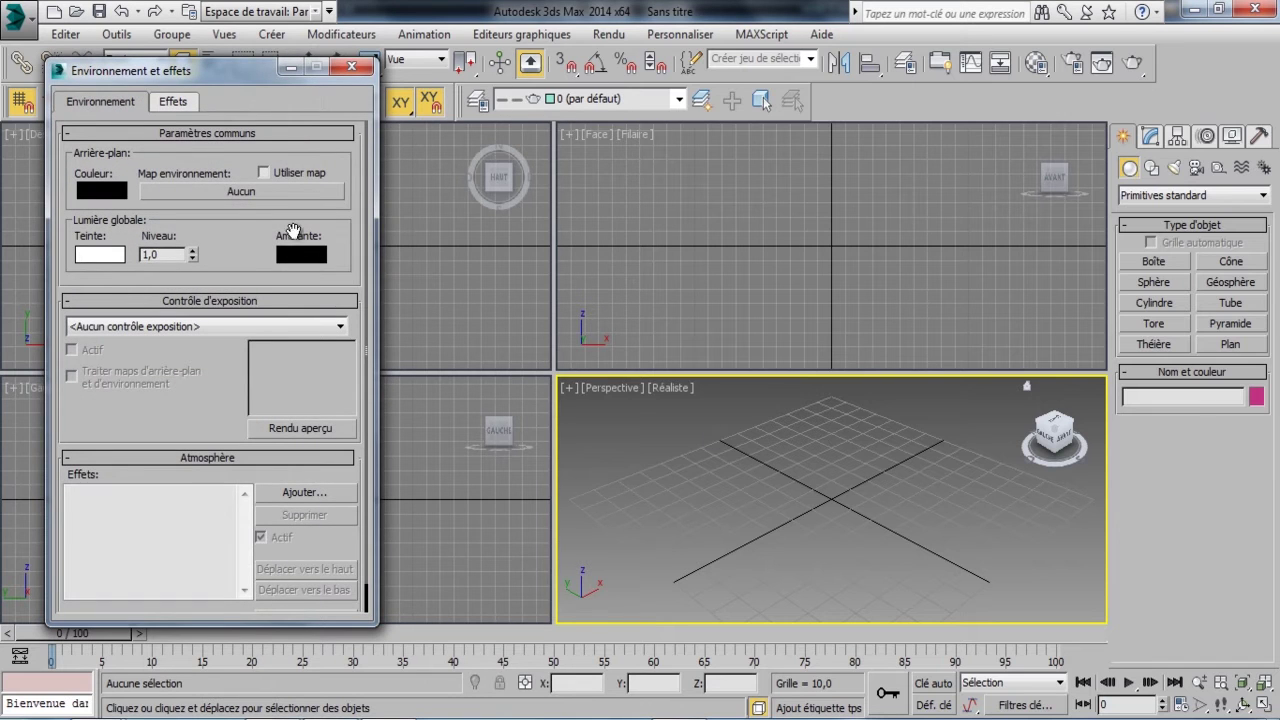
pyautogui.click(255, 194)
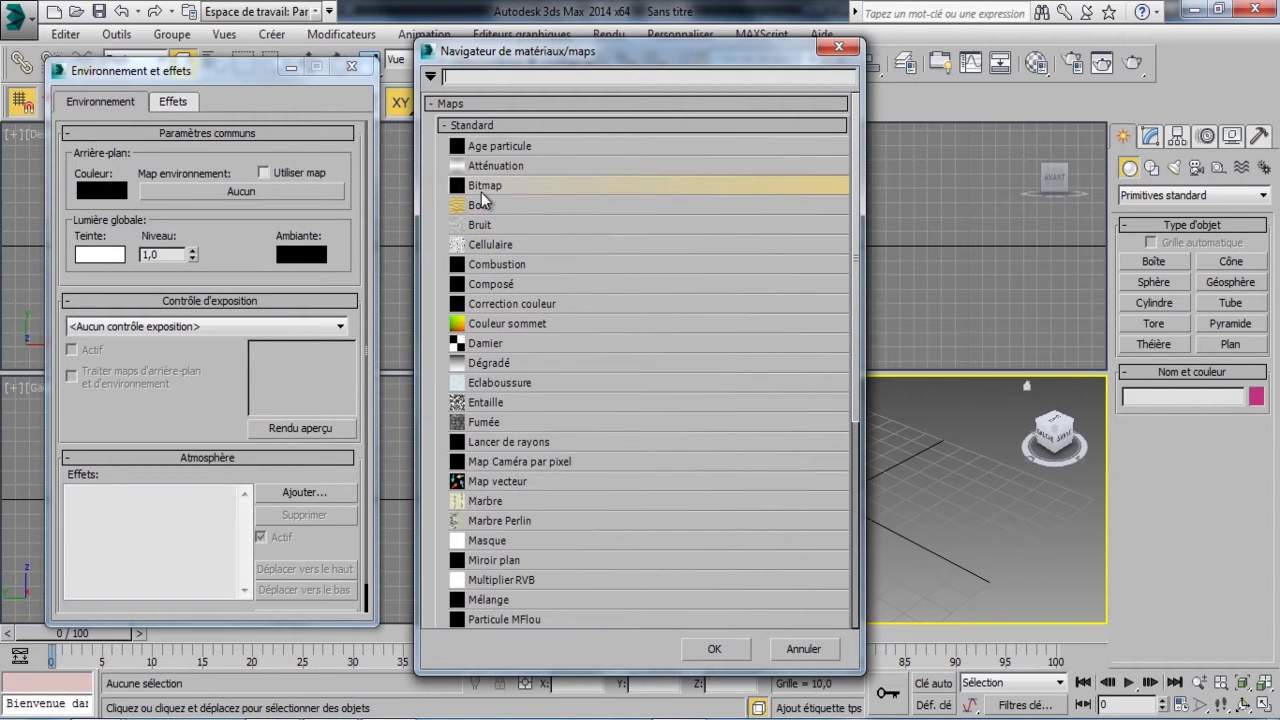
pyautogui.doubleClick(481, 192)
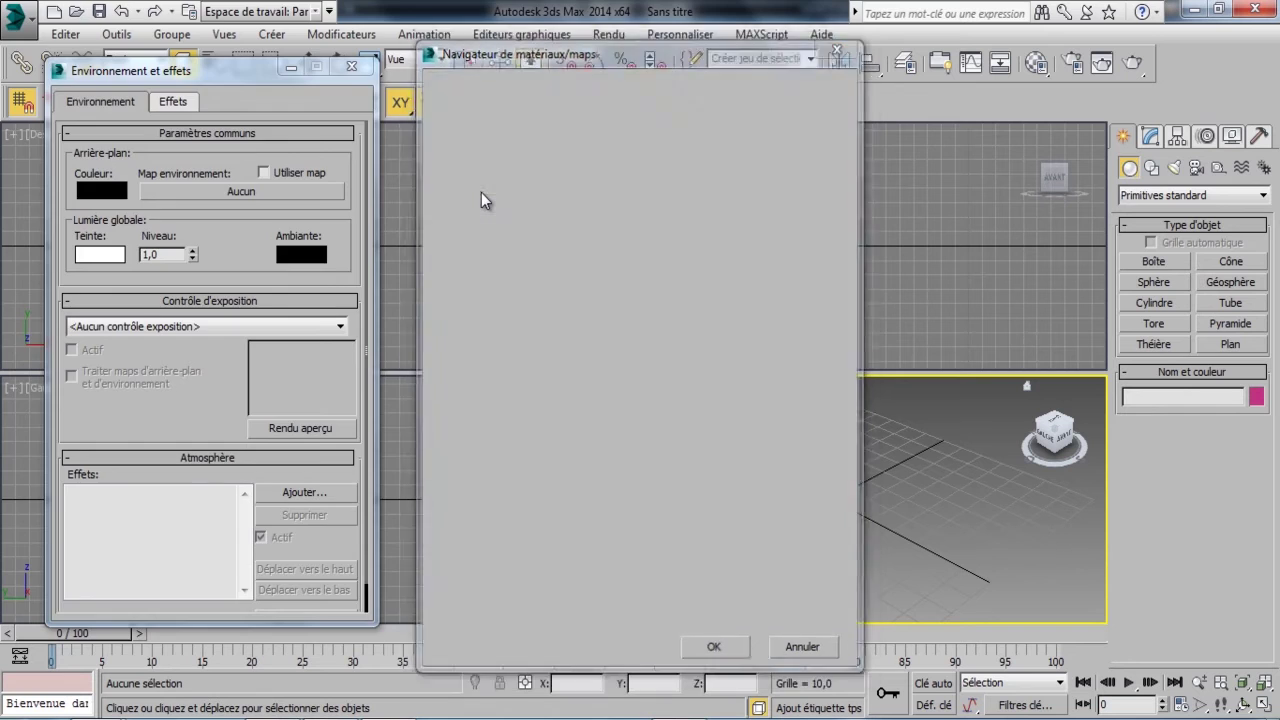
pyautogui.click(157, 195)
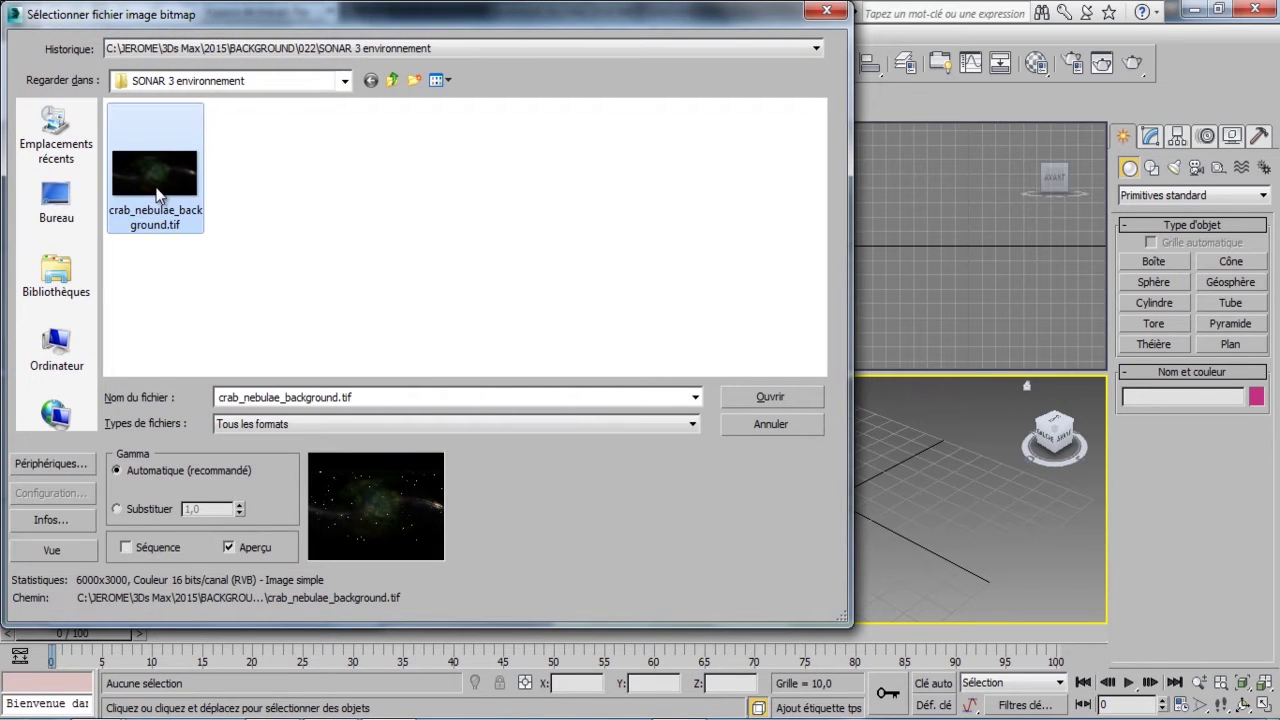
pyautogui.click(799, 400)
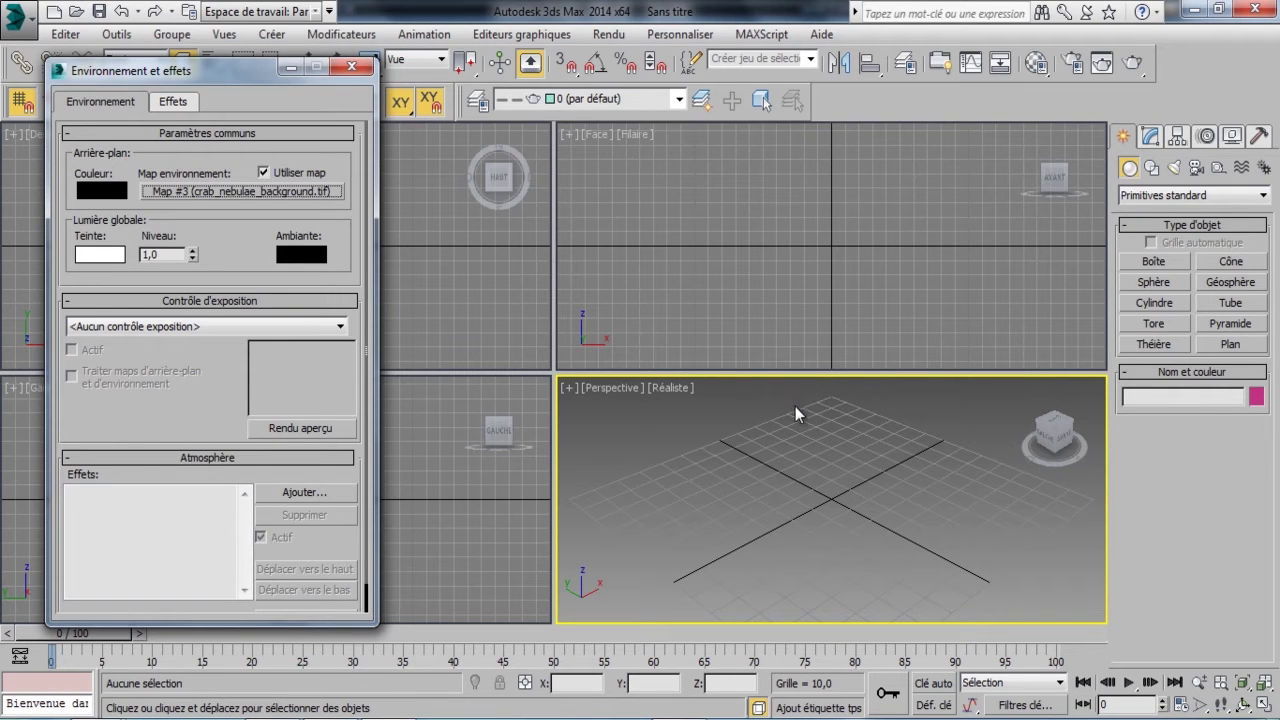
# Copy the environment map as an instance into the first sample slot of the material editor
pyautogui.press('m')
pyautogui.moveTo(322, 40); pyautogui.dragTo(632, 32)
pyautogui.moveTo(229, 194); pyautogui.dragTo(502, 126)
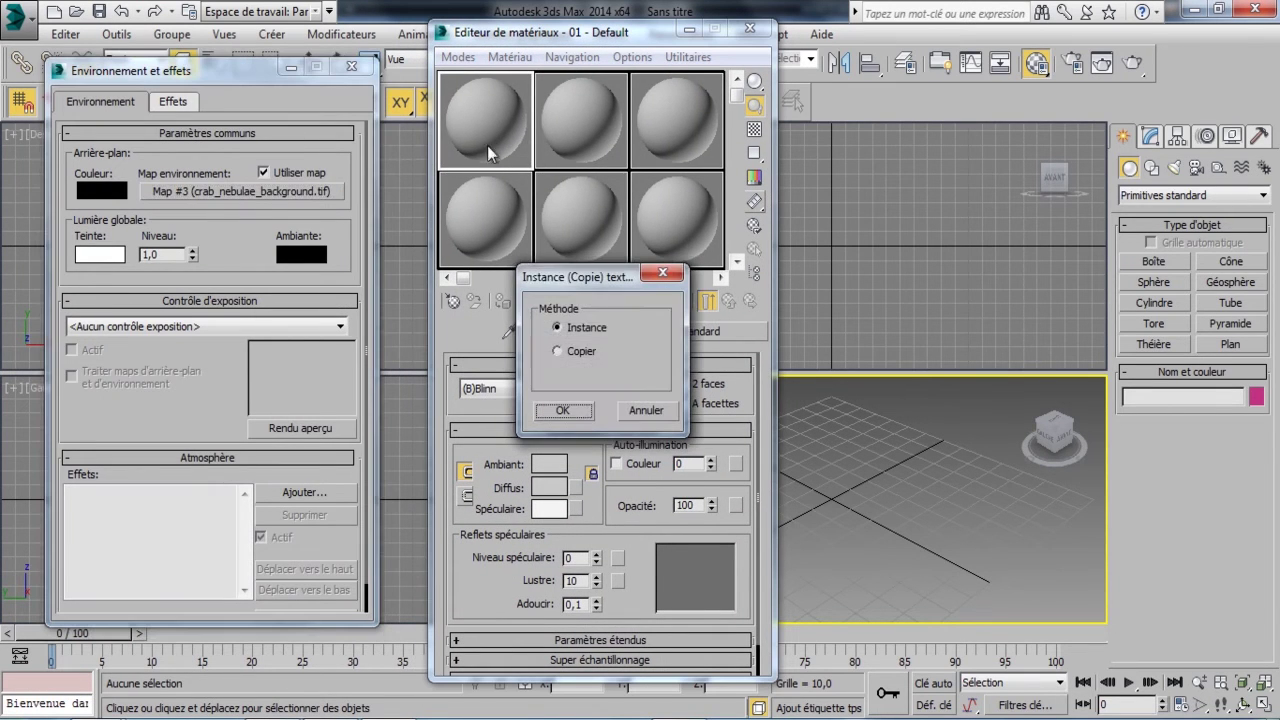
pyautogui.click(562, 410)
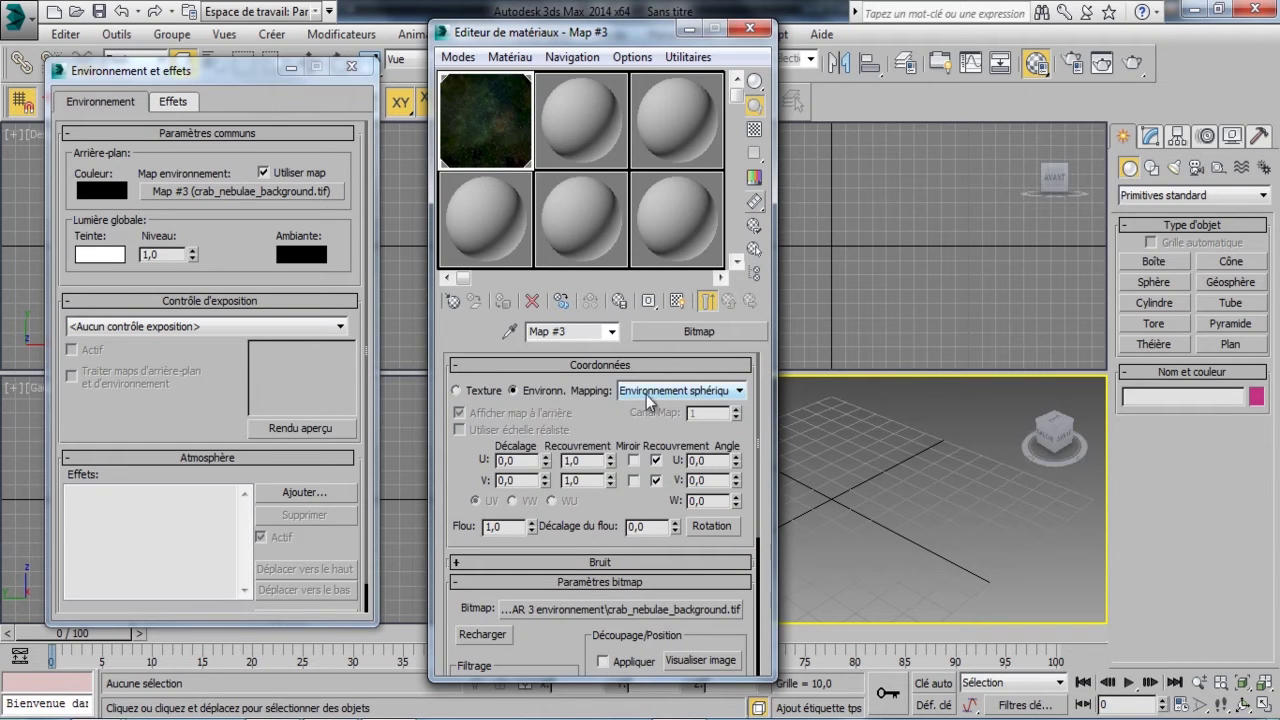
# Keep the map's spherical environment mapping, set its blur (Flou) to 0,01, and close the material editor and environment windows
pyautogui.click(740, 391)
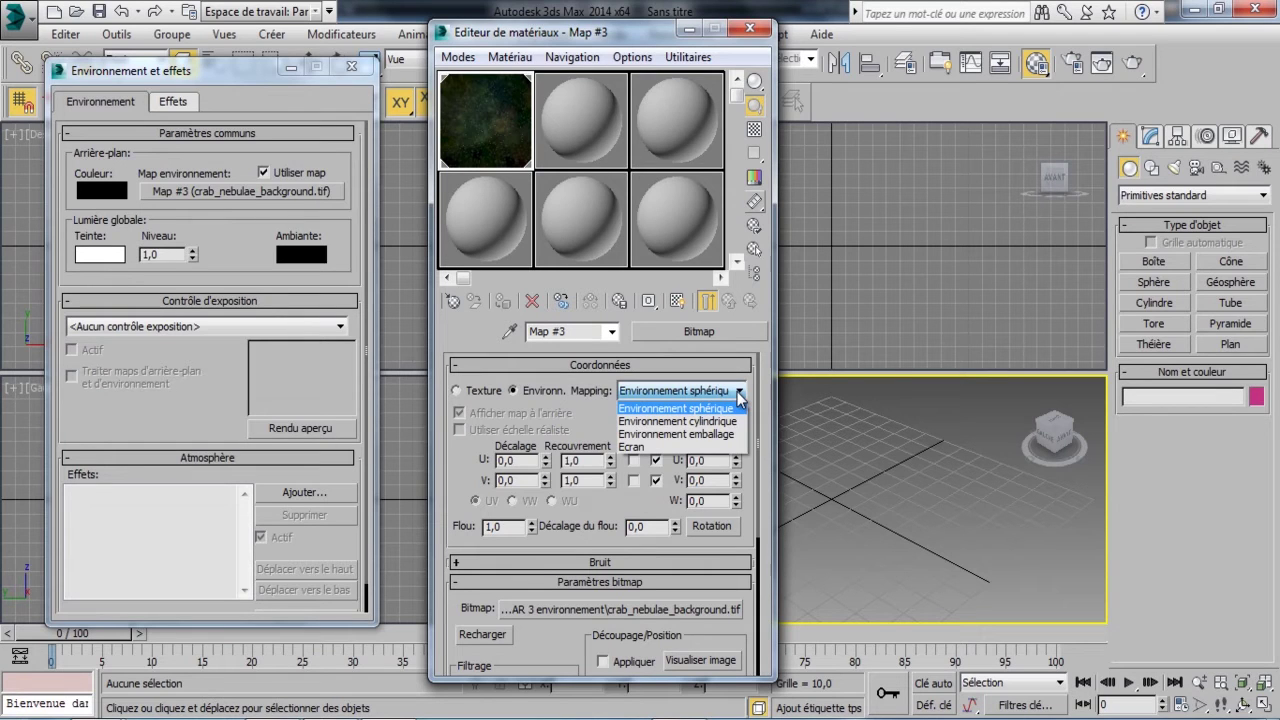
pyautogui.click(738, 393)
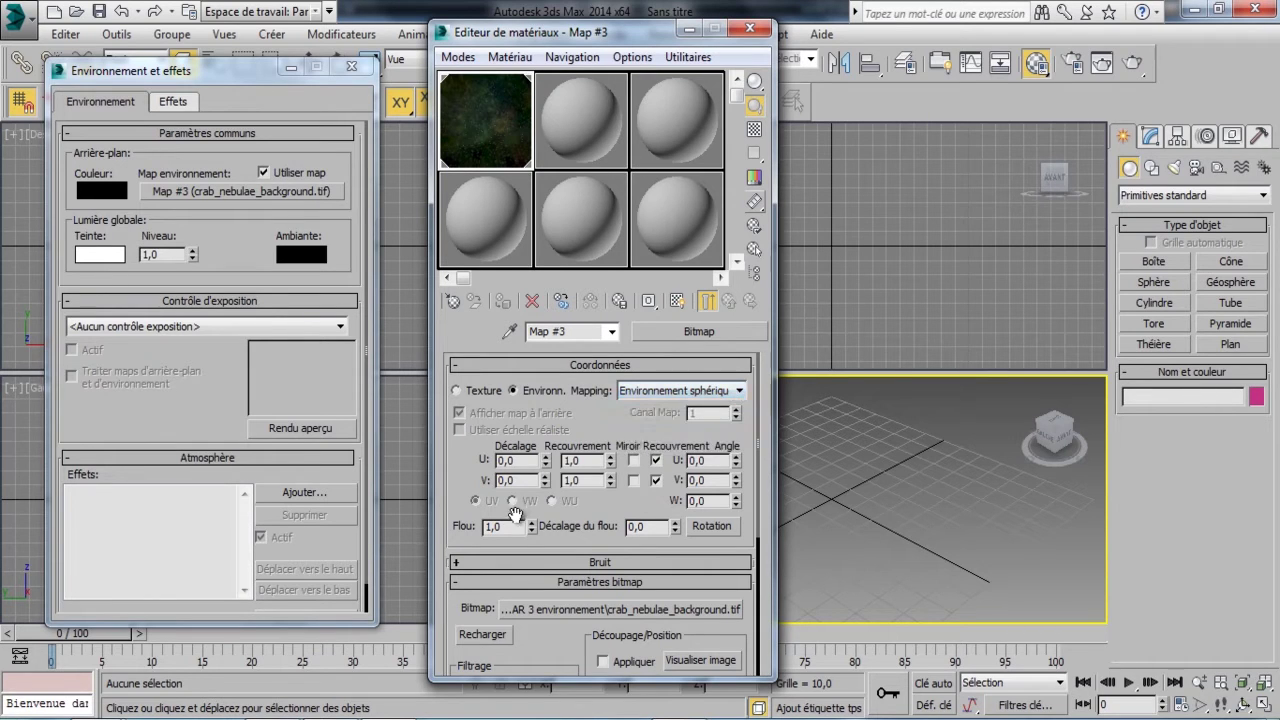
pyautogui.write('0,01')
pyautogui.press('Return')
pyautogui.click(754, 28)
pyautogui.press('8')
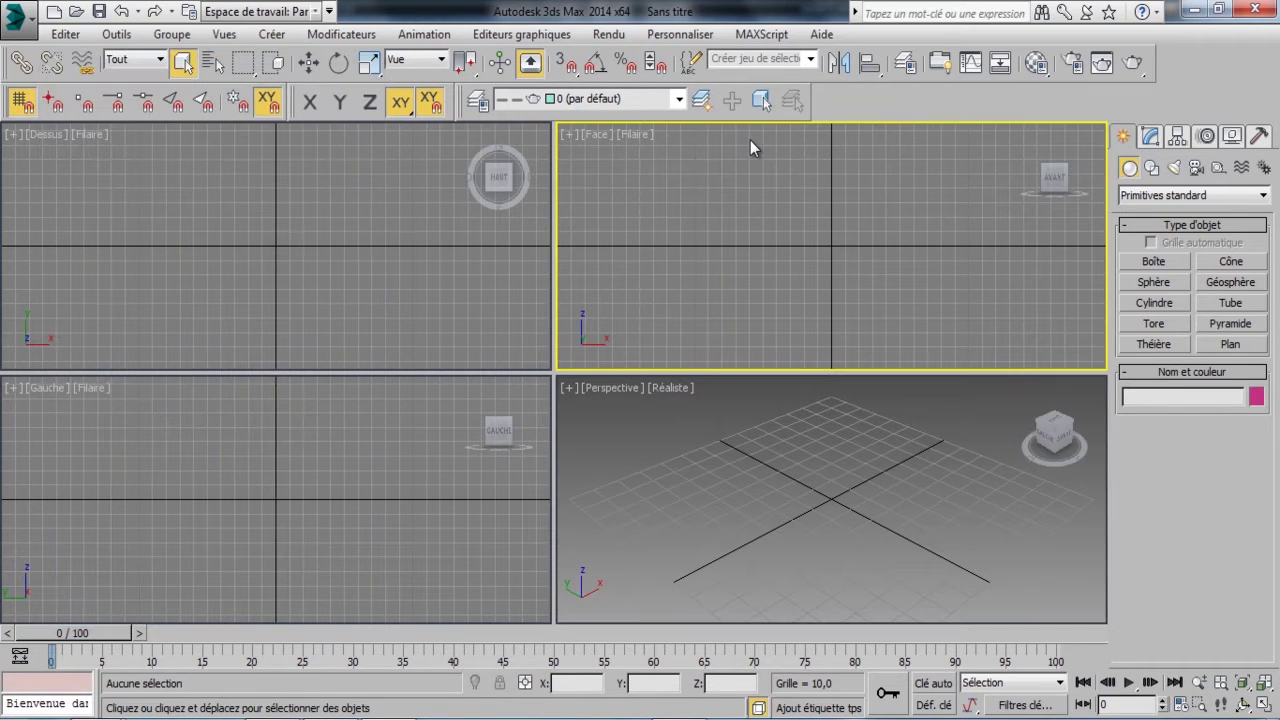
# Draw a sphere centred on the origin in the Dessus view, with snapping turned on
pyautogui.click(1153, 282)
pyautogui.press('s')
pyautogui.moveTo(276, 246); pyautogui.dragTo(318, 250)
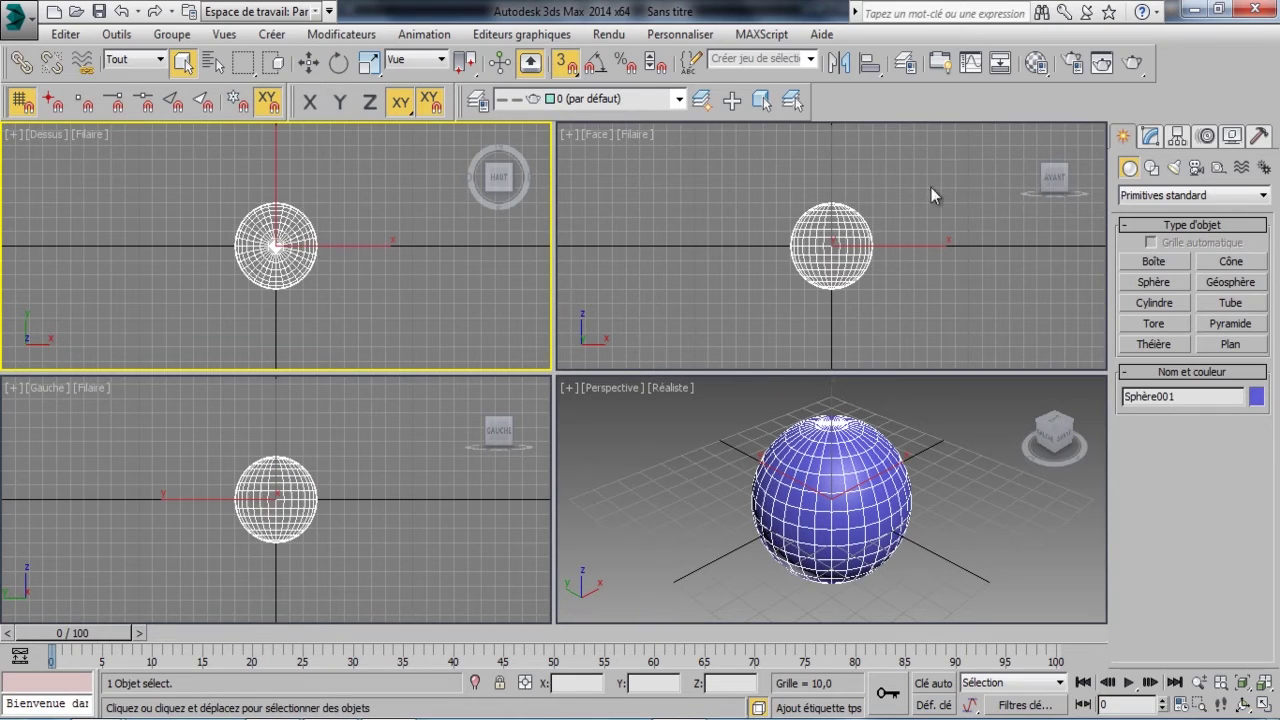
# Set the sphere's radius to 10 and its segments to 100
pyautogui.click(1150, 136)
pyautogui.doubleClick(1198, 420)
pyautogui.write('10')
pyautogui.press('Return')
pyautogui.press('Tab')
pyautogui.write('1')
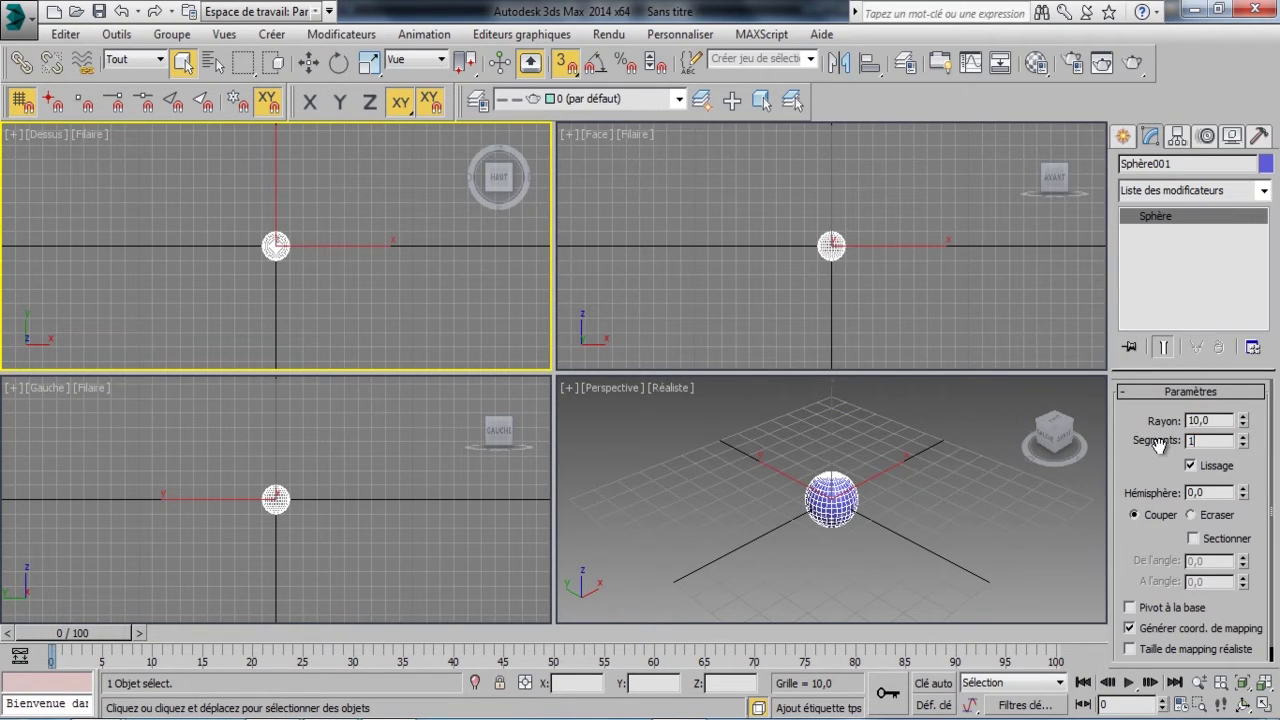
pyautogui.write('00')
pyautogui.press('Return')
pyautogui.rightClick(1060, 470)
# Apply a Normale modifier to the sphere to flip its normals, and deselect it
pyautogui.click(1178, 189)
pyautogui.press('n')
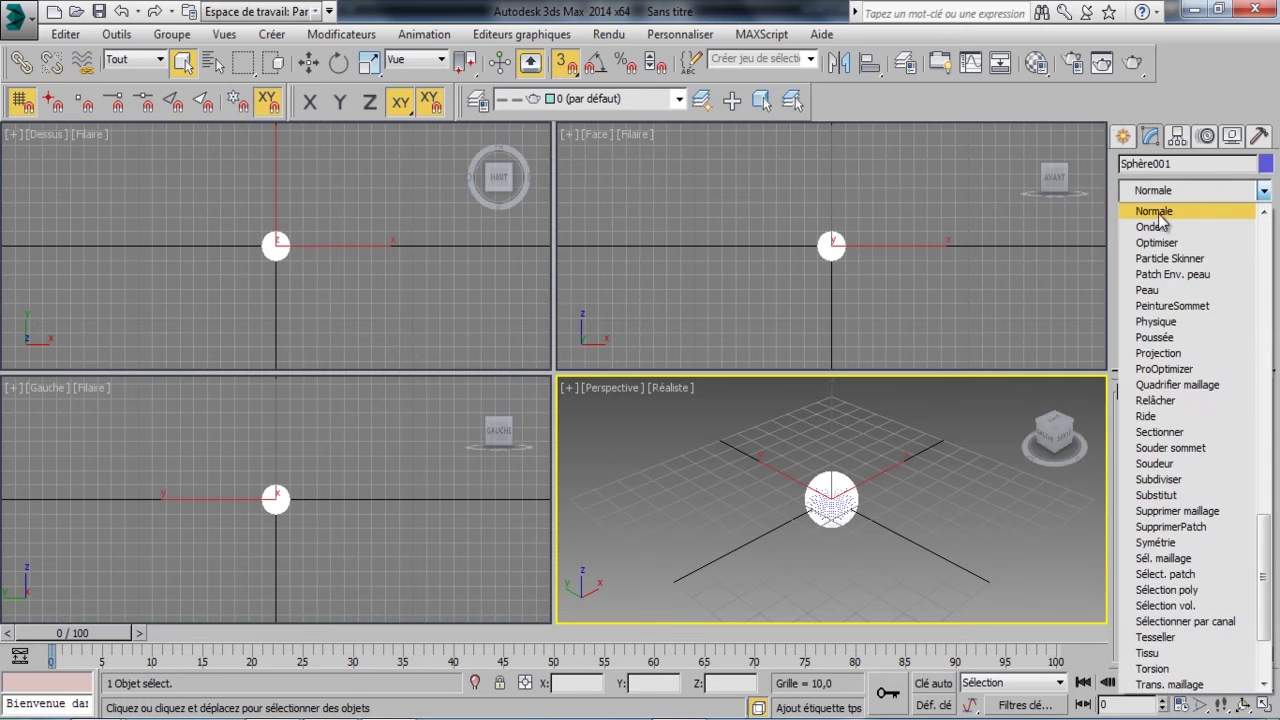
pyautogui.click(1157, 214)
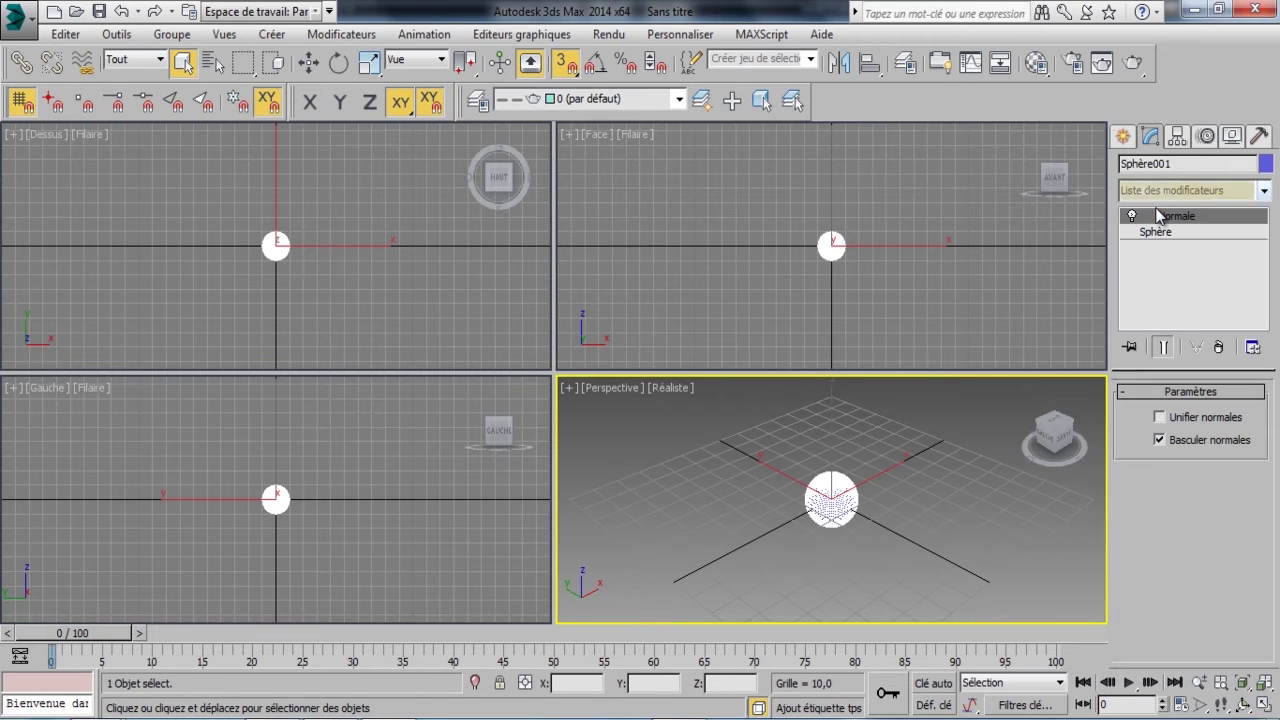
pyautogui.click(961, 521)
# Make the ambient and diffuse colours of the second material black and assign that material to the sphere
pyautogui.press('m')
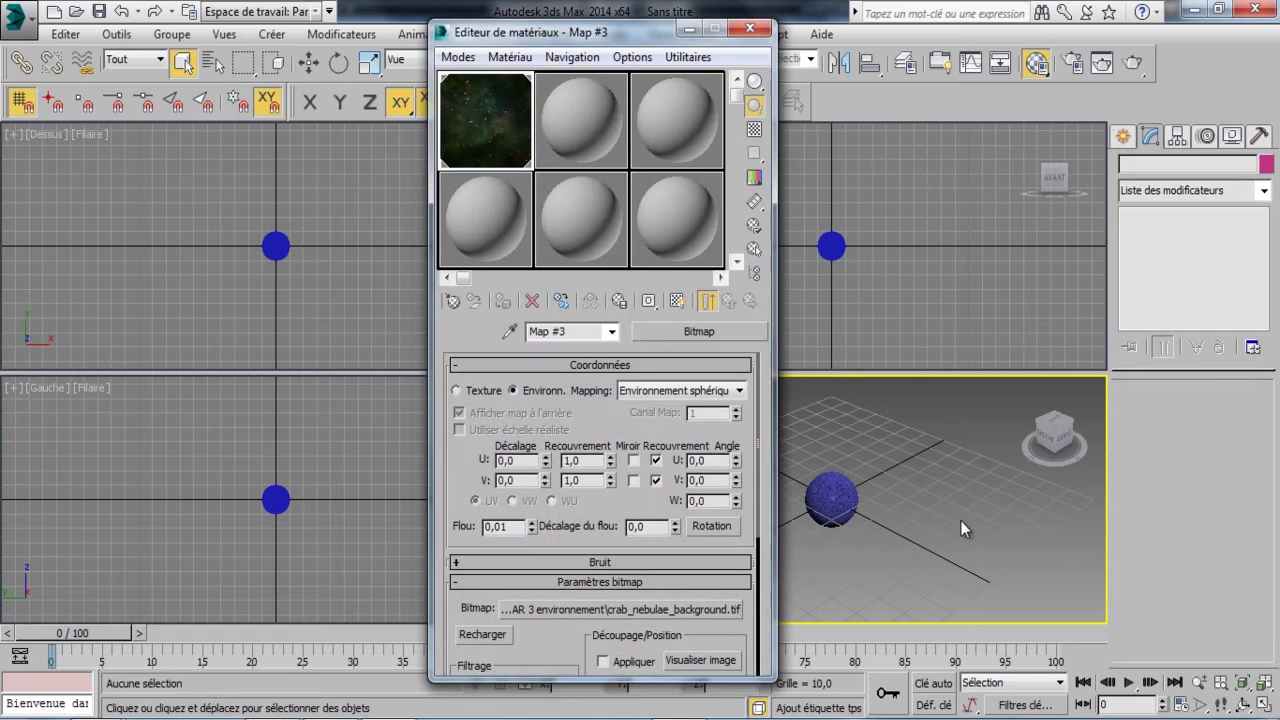
pyautogui.click(601, 116)
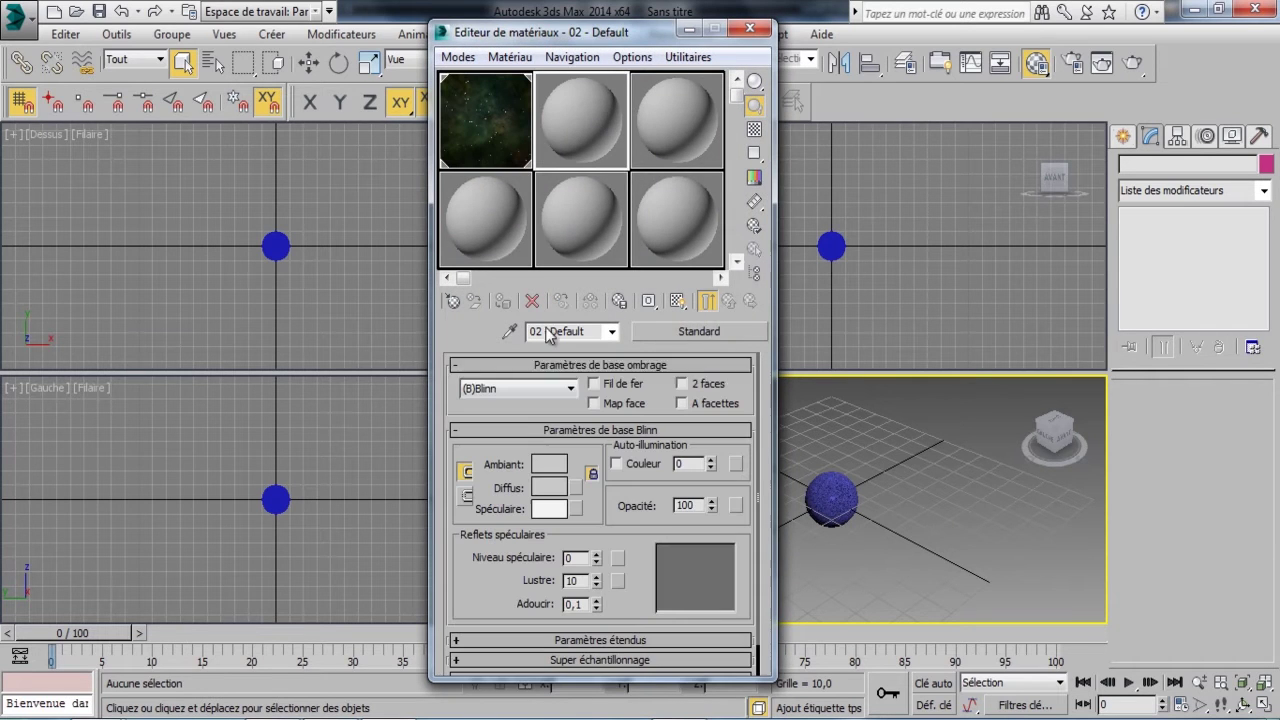
pyautogui.click(535, 466)
pyautogui.moveTo(549, 219); pyautogui.dragTo(539, 126)
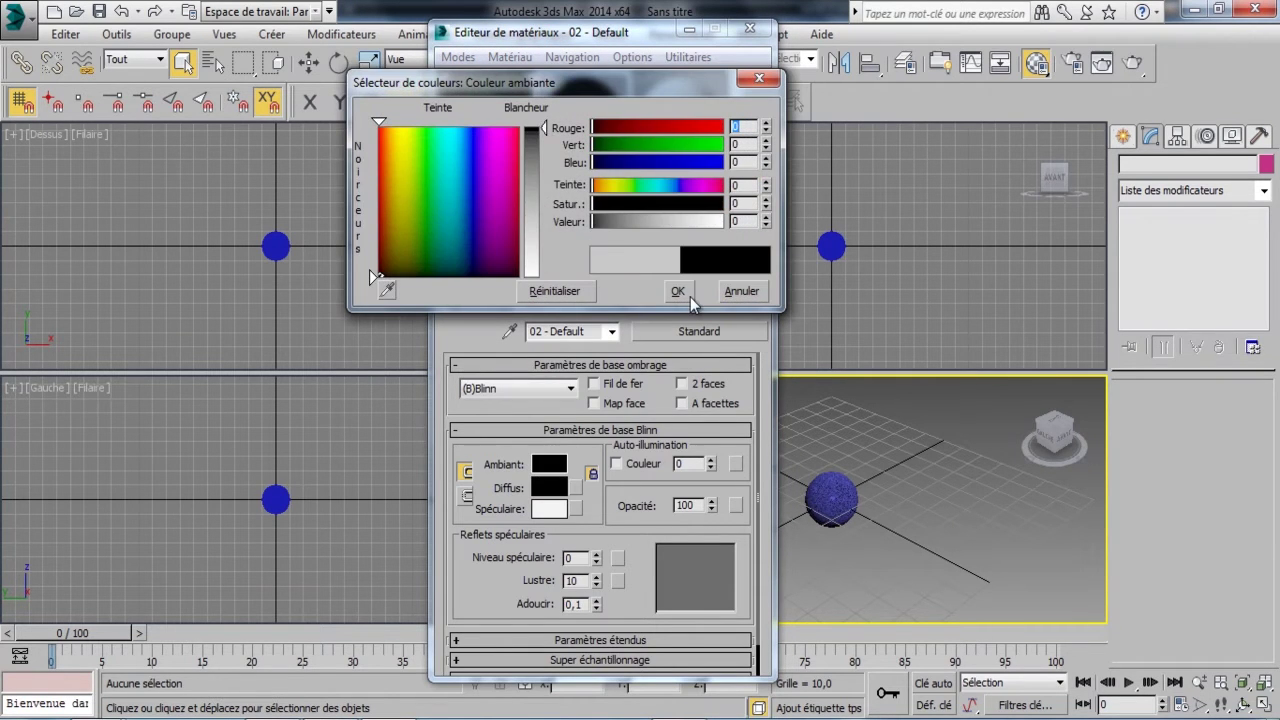
pyautogui.click(677, 291)
pyautogui.moveTo(615, 200); pyautogui.dragTo(845, 485)
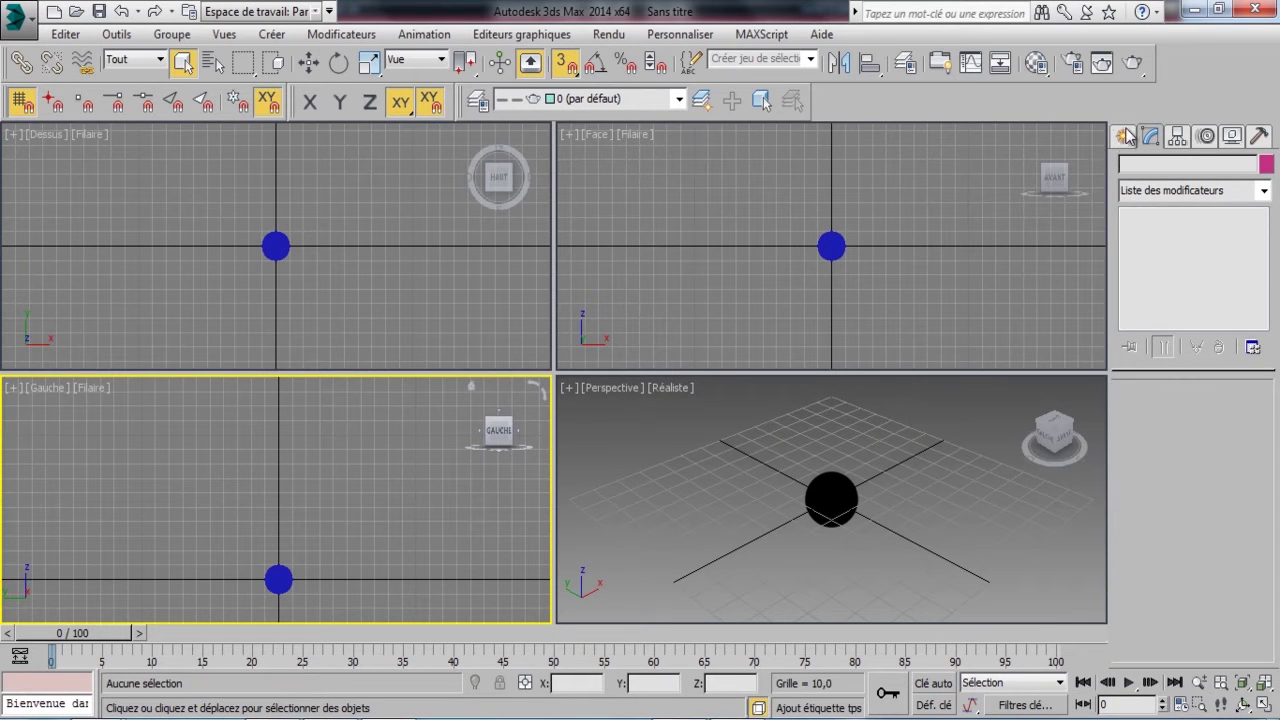
# Draw an upright ellipse spline about 80 long and 30 wide above the sphere in the Gauche view
pyautogui.click(1126, 136)
pyautogui.click(1152, 168)
pyautogui.click(1216, 312)
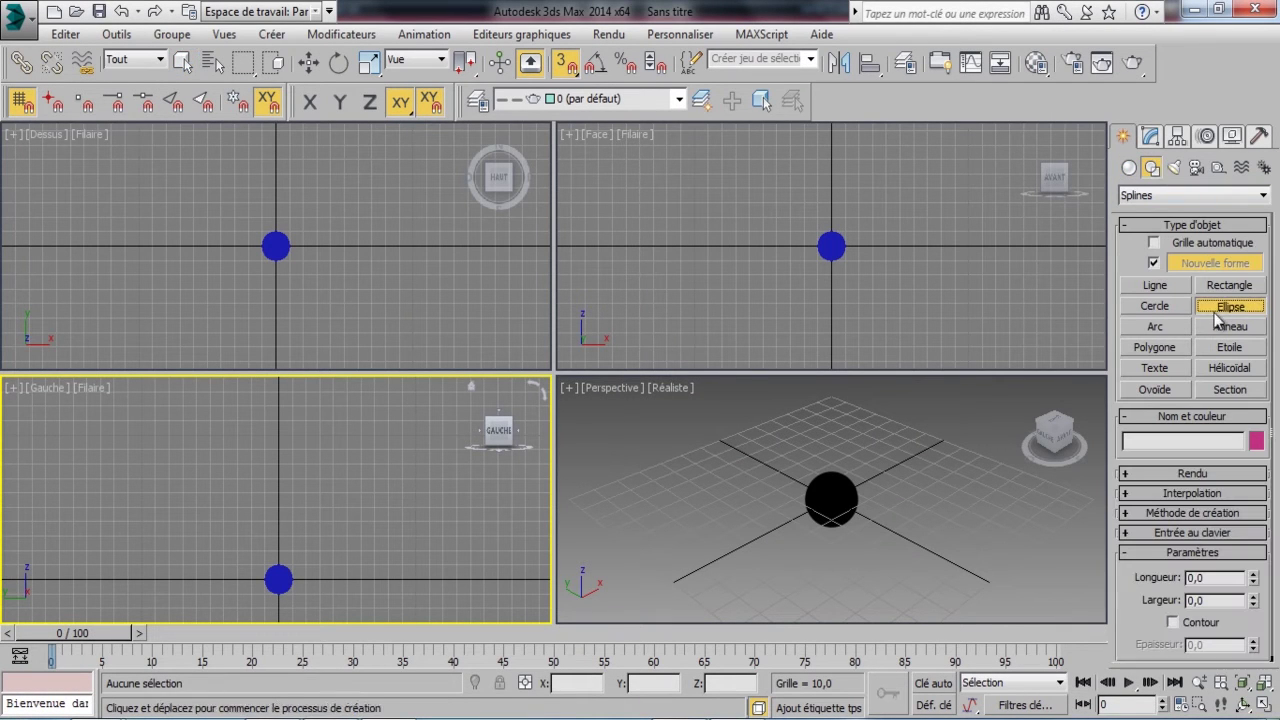
pyautogui.moveTo(237, 435); pyautogui.dragTo(275, 548)
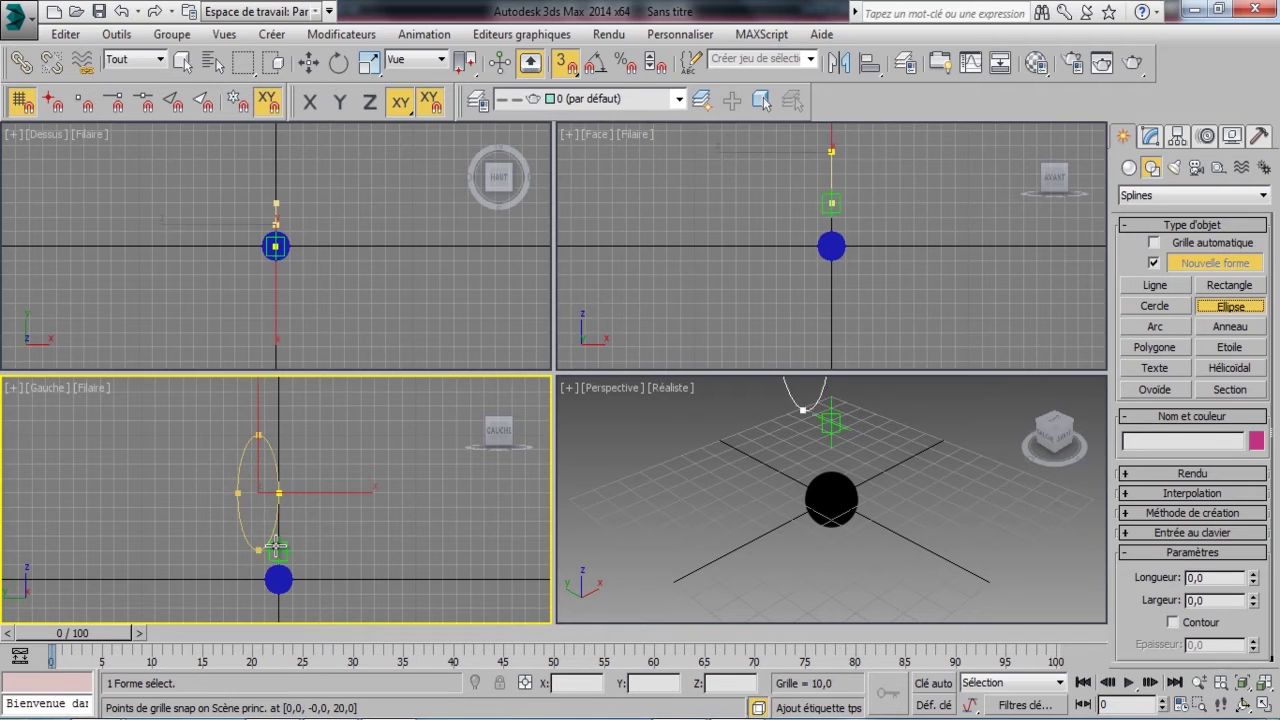
pyautogui.rightClick(290, 545)
# Set the ellipse's length to 190 and its width to 60
pyautogui.click(1150, 137)
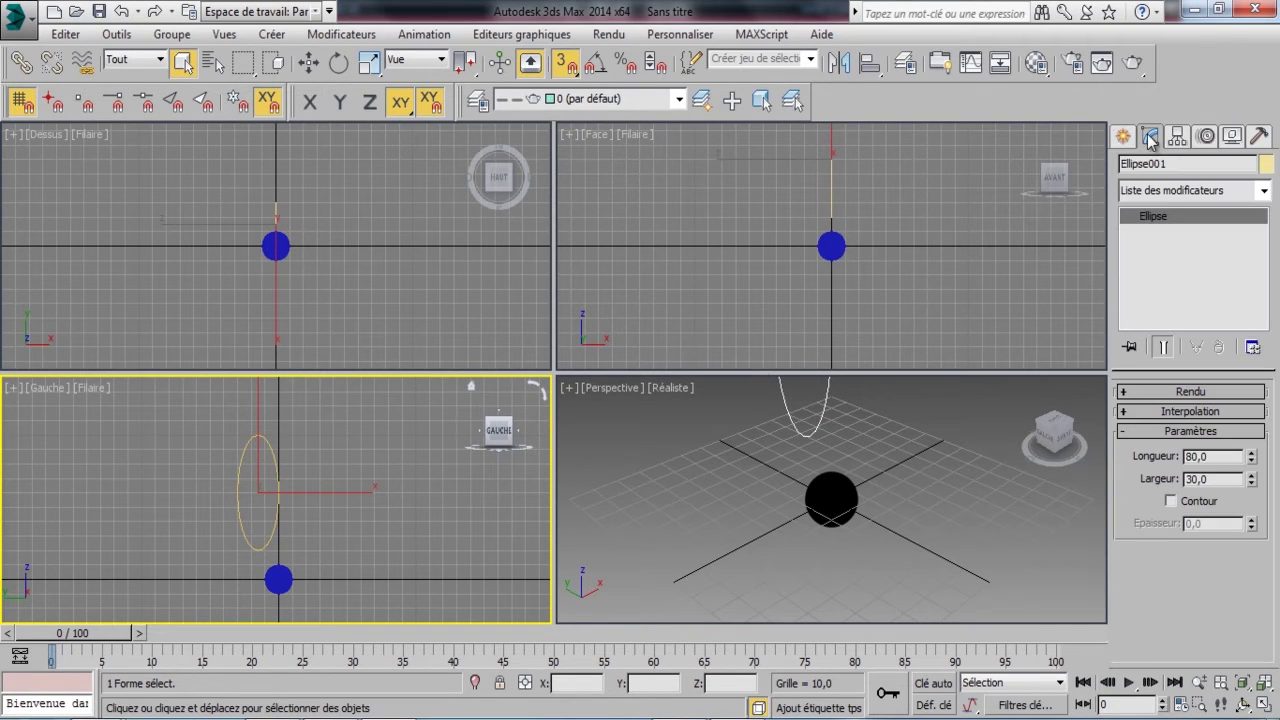
pyautogui.doubleClick(1205, 456)
pyautogui.write('190')
pyautogui.press('Tab')
pyautogui.write('60')
pyautogui.press('Return')
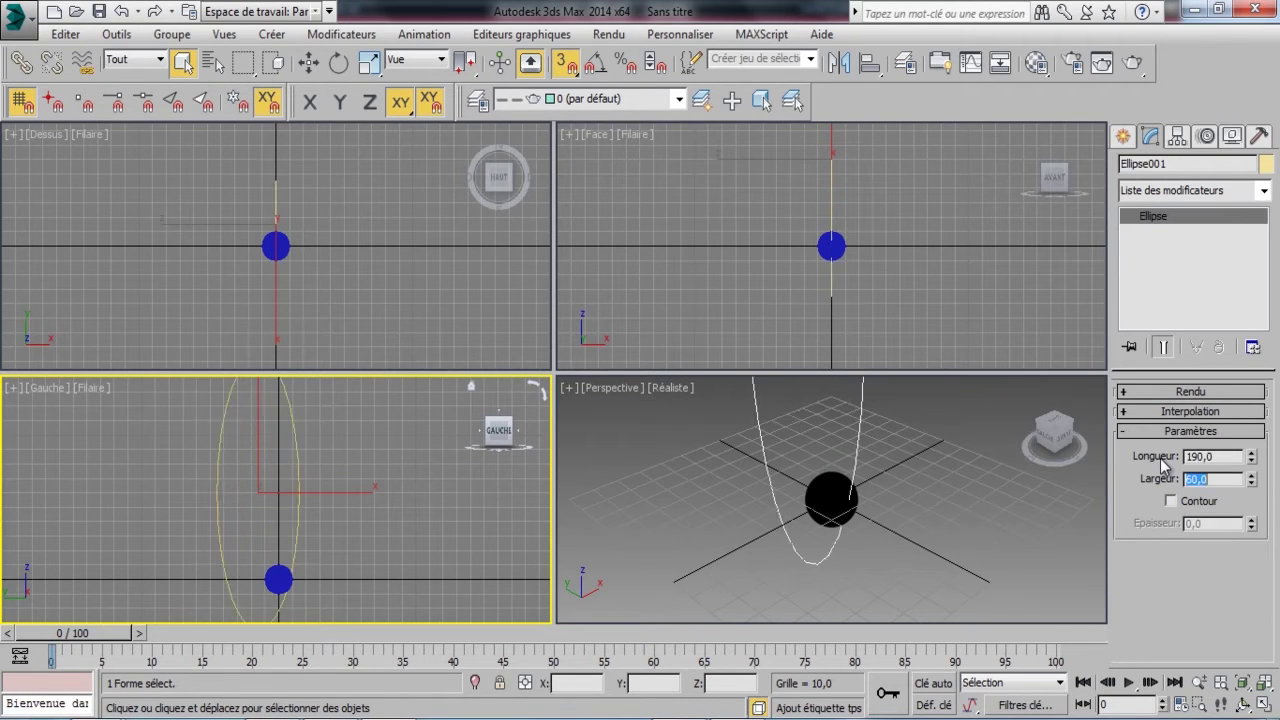
# Turn on vertex snapping and move the ellipse so its lowest point snaps to the topmost vertex of the sphere
pyautogui.click(84, 101)
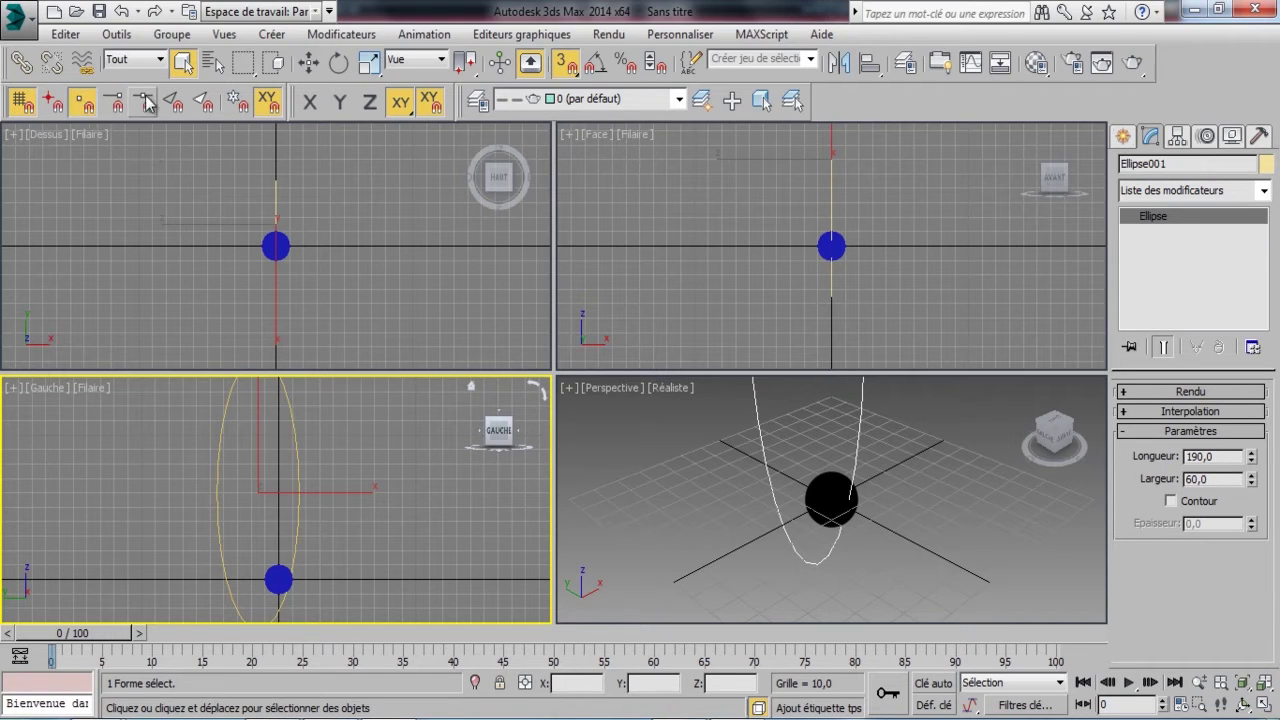
pyautogui.click(309, 63)
pyautogui.scroll(5, 265, 598)
pyautogui.moveTo(265, 598); pyautogui.dragTo(286, 496, button='middle')
pyautogui.moveTo(269, 565); pyautogui.dragTo(327, 403)
pyautogui.scroll(20, 327, 402)
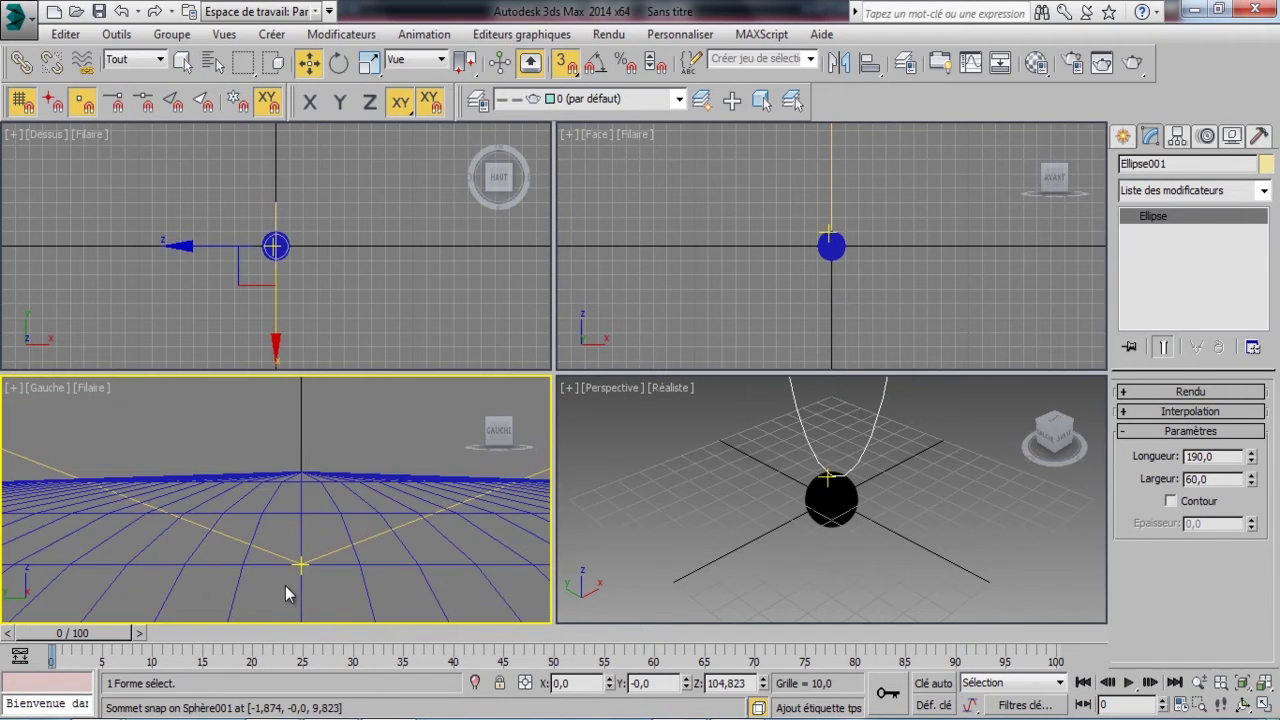
pyautogui.moveTo(298, 563); pyautogui.dragTo(302, 470)
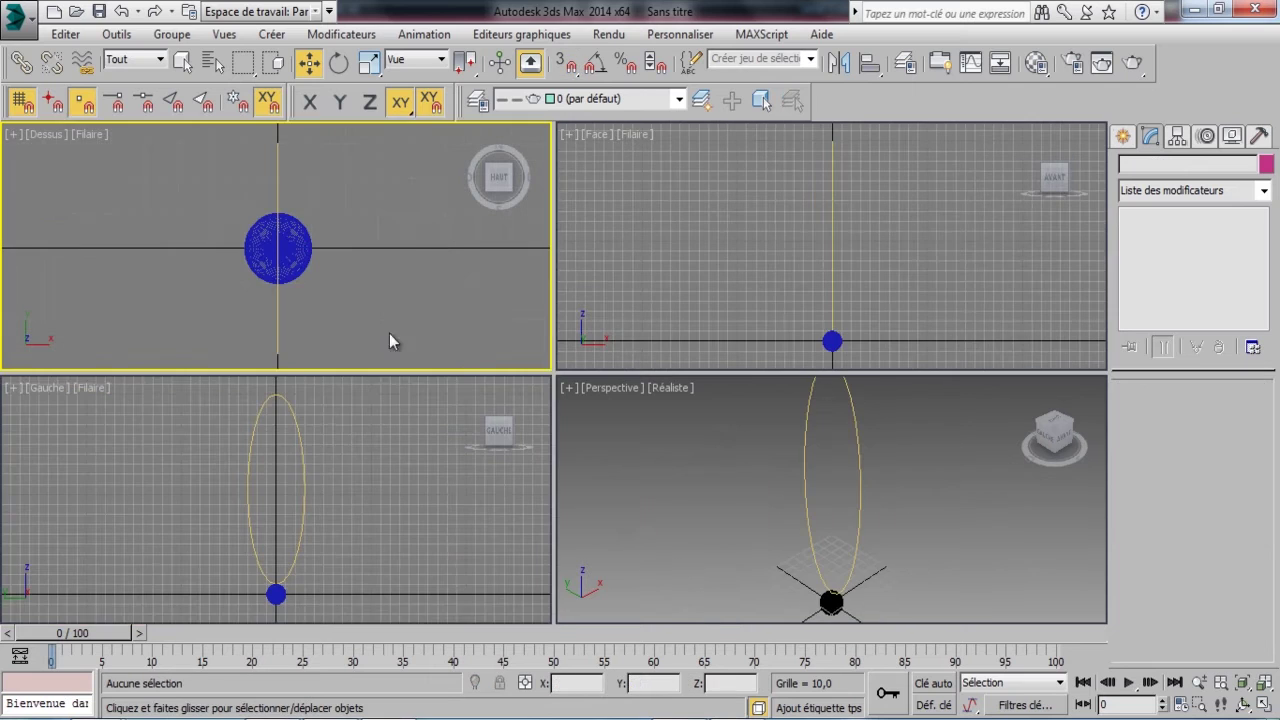
# Set the ellipse's interpolation steps to 100
pyautogui.click(276, 459)
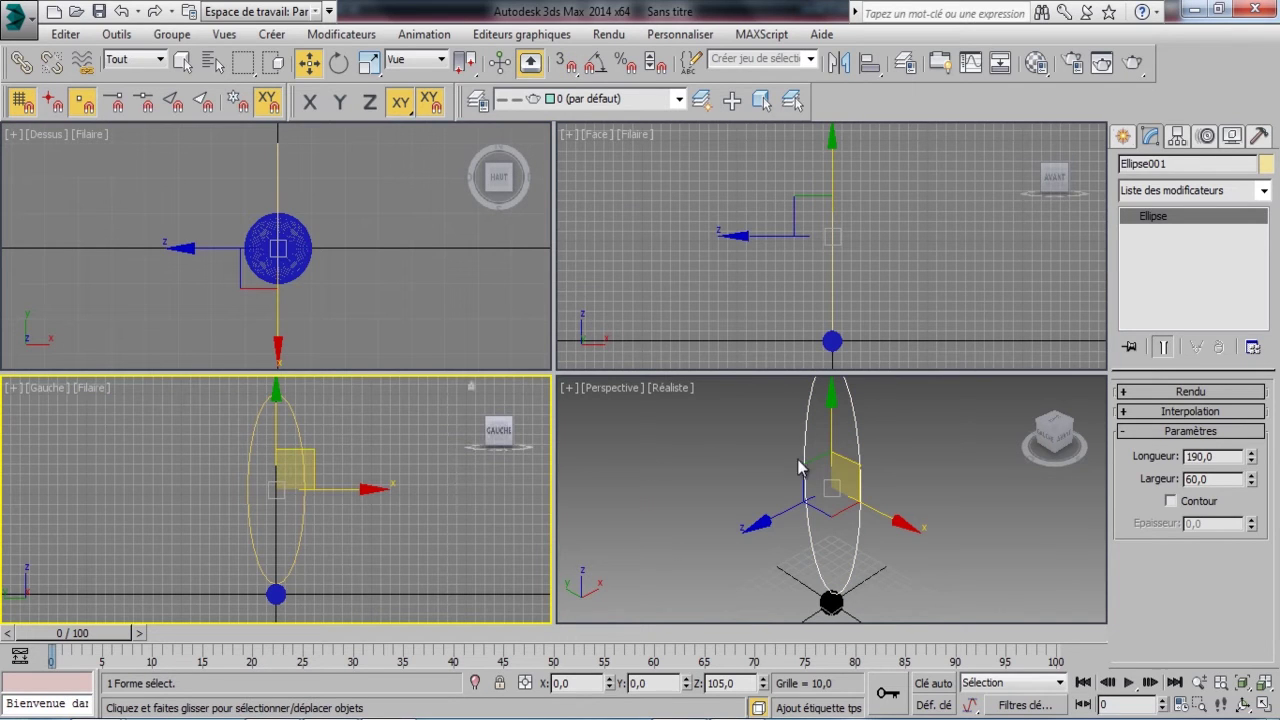
pyautogui.click(1229, 412)
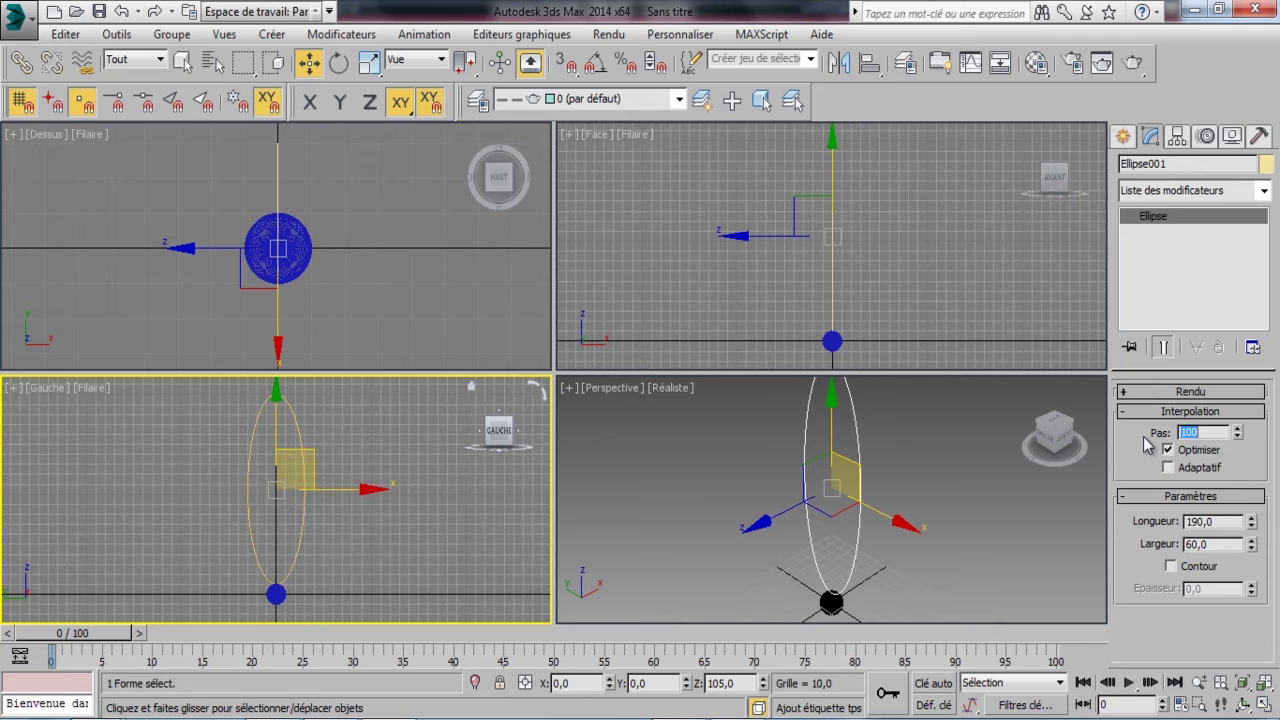
pyautogui.click(967, 471)
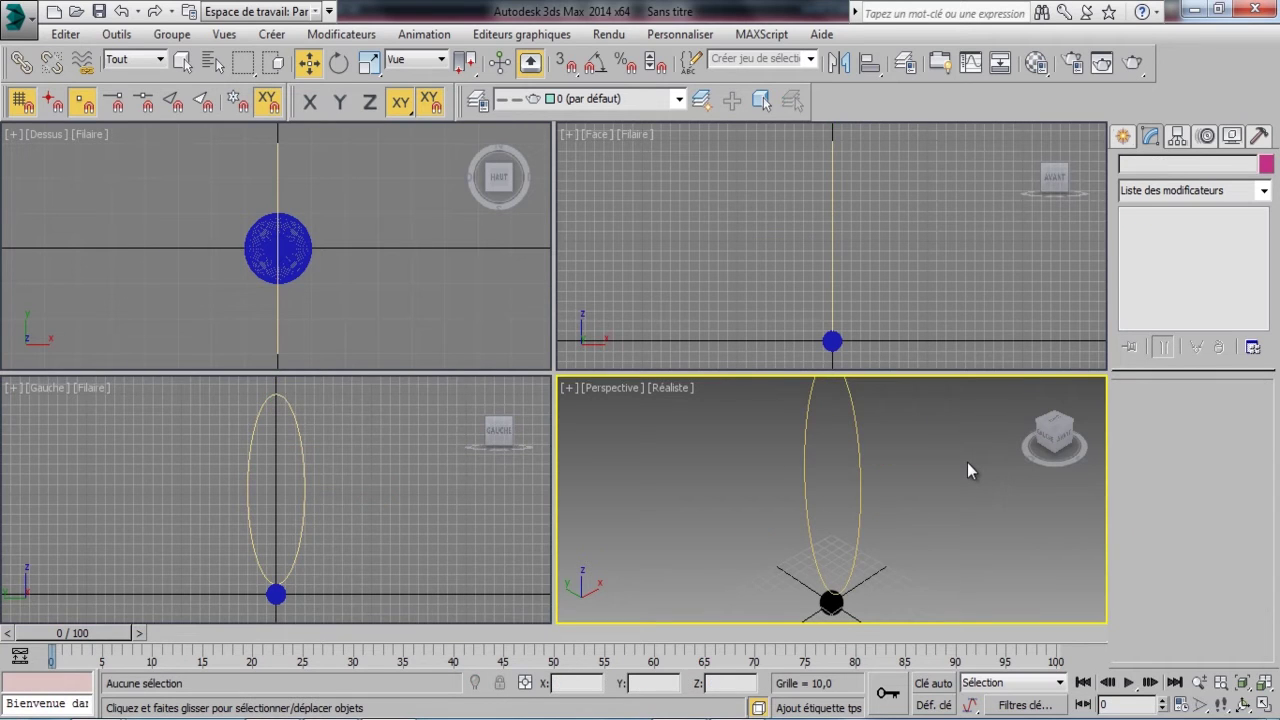
# Apply an Editer spline modifier to the ellipse
pyautogui.click(259, 530)
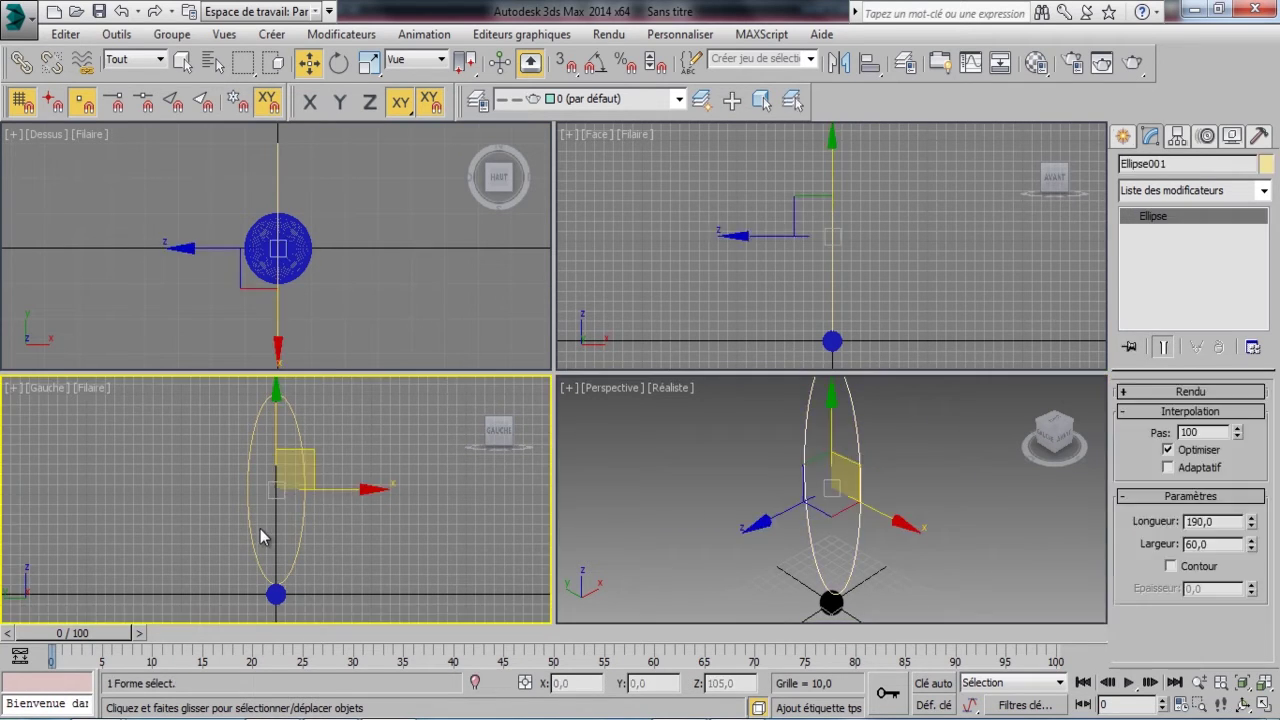
pyautogui.click(1155, 191)
pyautogui.scroll(-10, 1170, 280)
pyautogui.click(1172, 285)
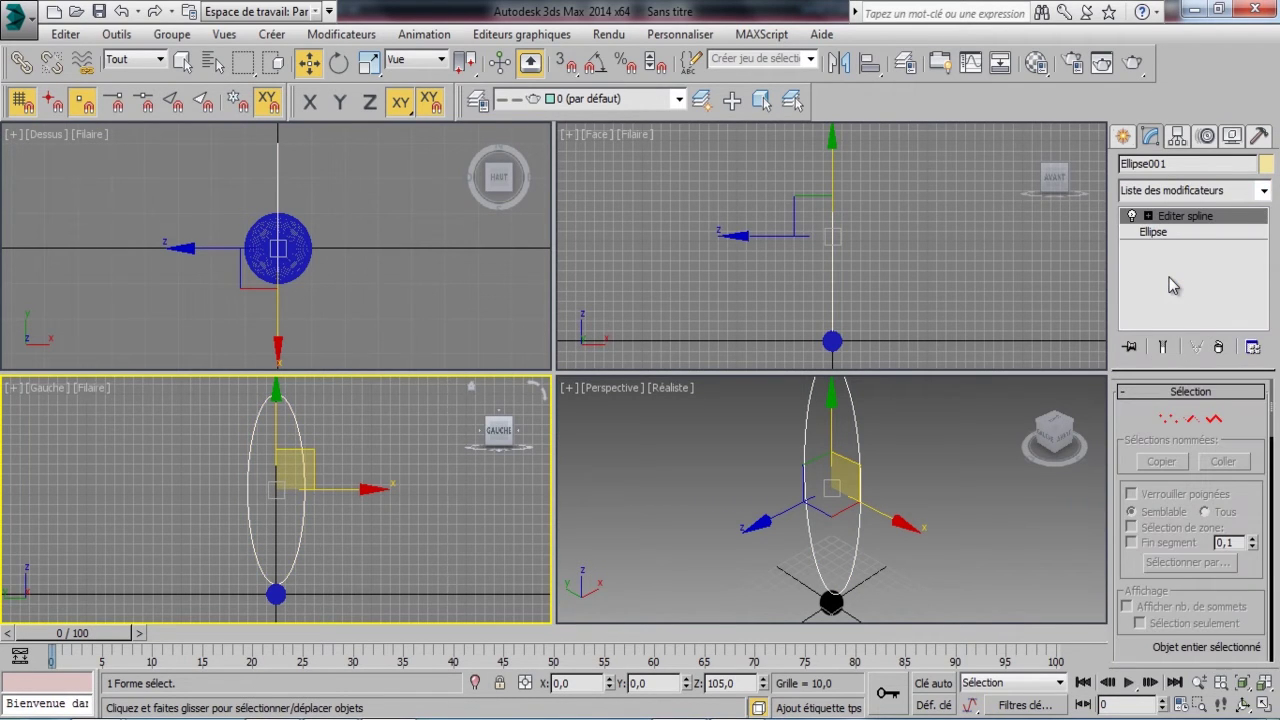
# Delete three segments of the ellipse, keeping only the lower quarter on the negative side of the vertical axis
pyautogui.click(1190, 418)
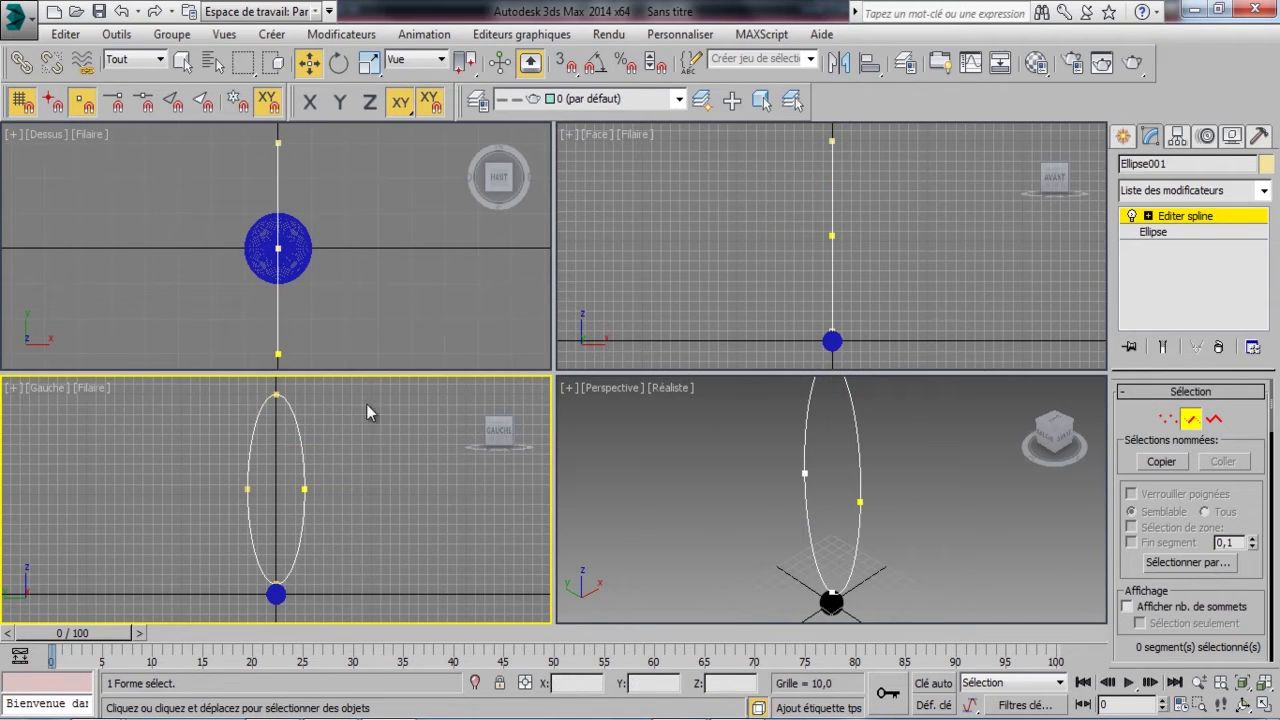
pyautogui.moveTo(366, 403); pyautogui.dragTo(160, 451)
pyautogui.keyDown('ctrl'); pyautogui.moveTo(366, 526); pyautogui.dragTo(295, 558); pyautogui.keyUp('ctrl')
pyautogui.press('Delete')
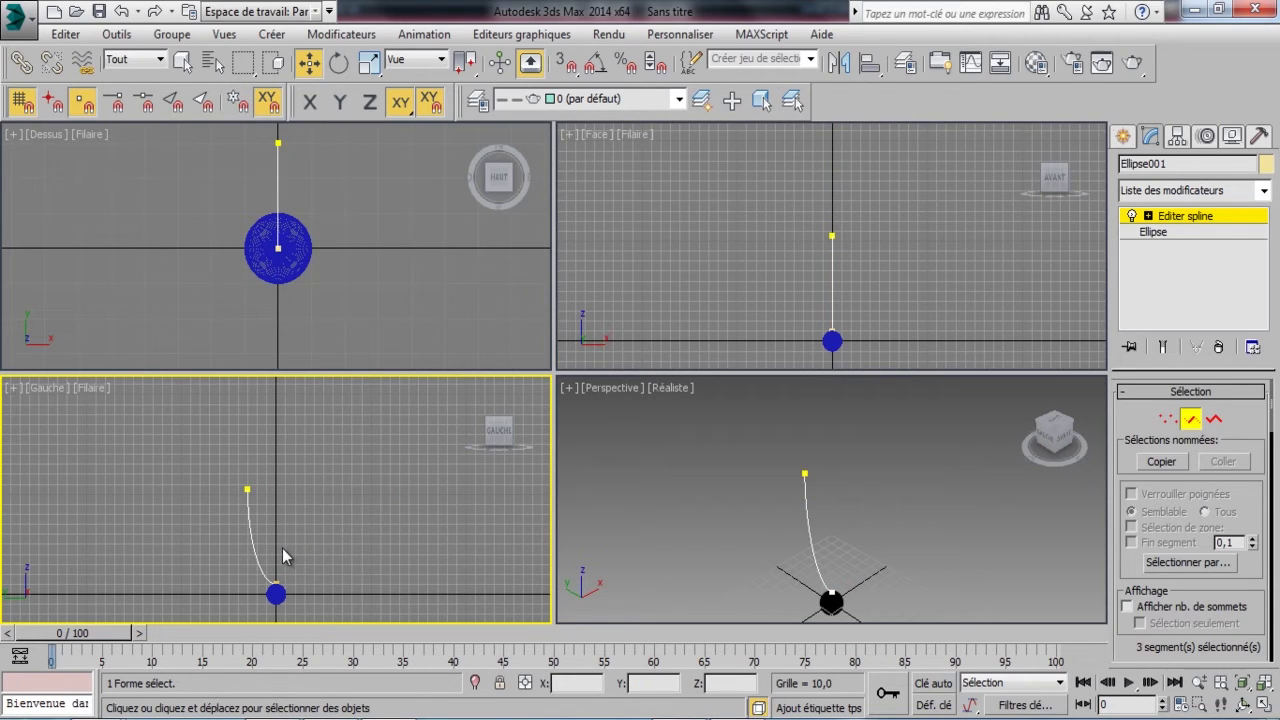
# Move the remaining curve's lower end vertex up and outward, away from the top of the sphere
pyautogui.moveTo(283, 557); pyautogui.dragTo(301, 451, button='middle')
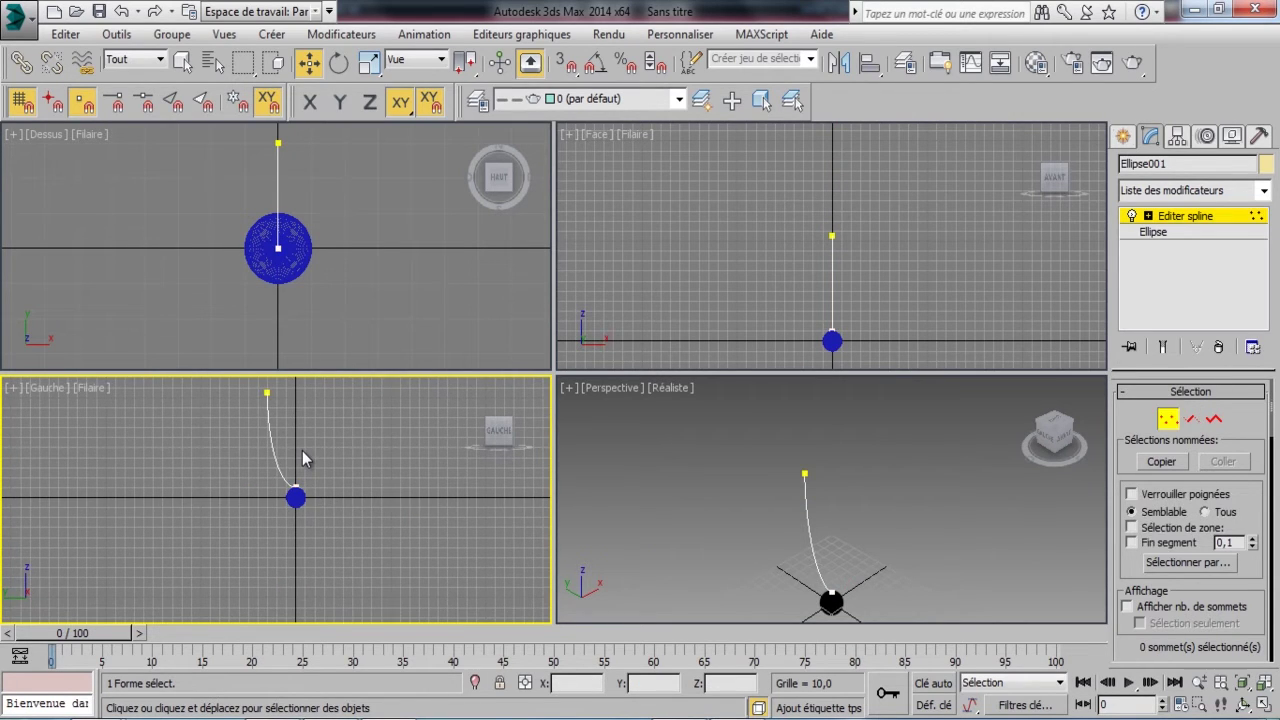
pyautogui.press('2')
pyautogui.scroll(10, 302, 450)
pyautogui.moveTo(158, 453); pyautogui.dragTo(143, 410)
pyautogui.moveTo(194, 437); pyautogui.dragTo(344, 545, button='middle')
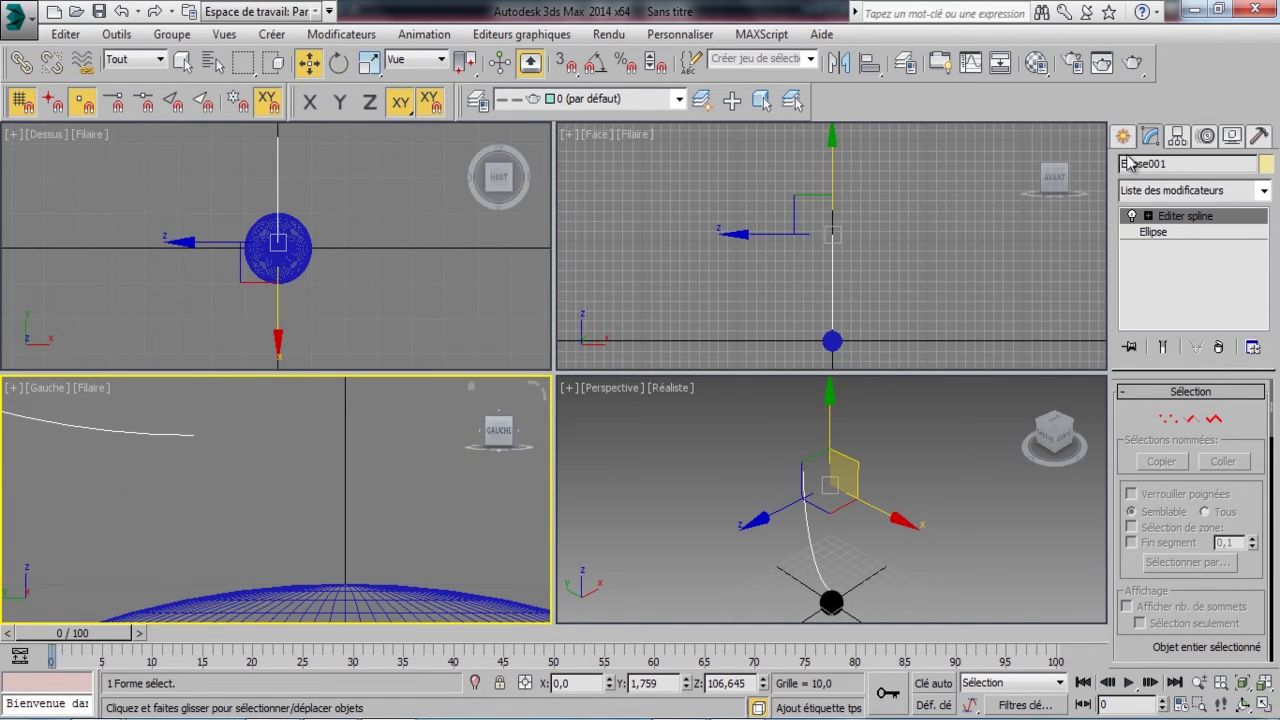
# Draw an outward-bulging arc in the left view, snapped from the curve's lower end vertex to the top of the sphere
pyautogui.click(1122, 136)
pyautogui.click(1157, 327)
pyautogui.press('s')
pyautogui.moveTo(194, 435); pyautogui.dragTo(343, 575)
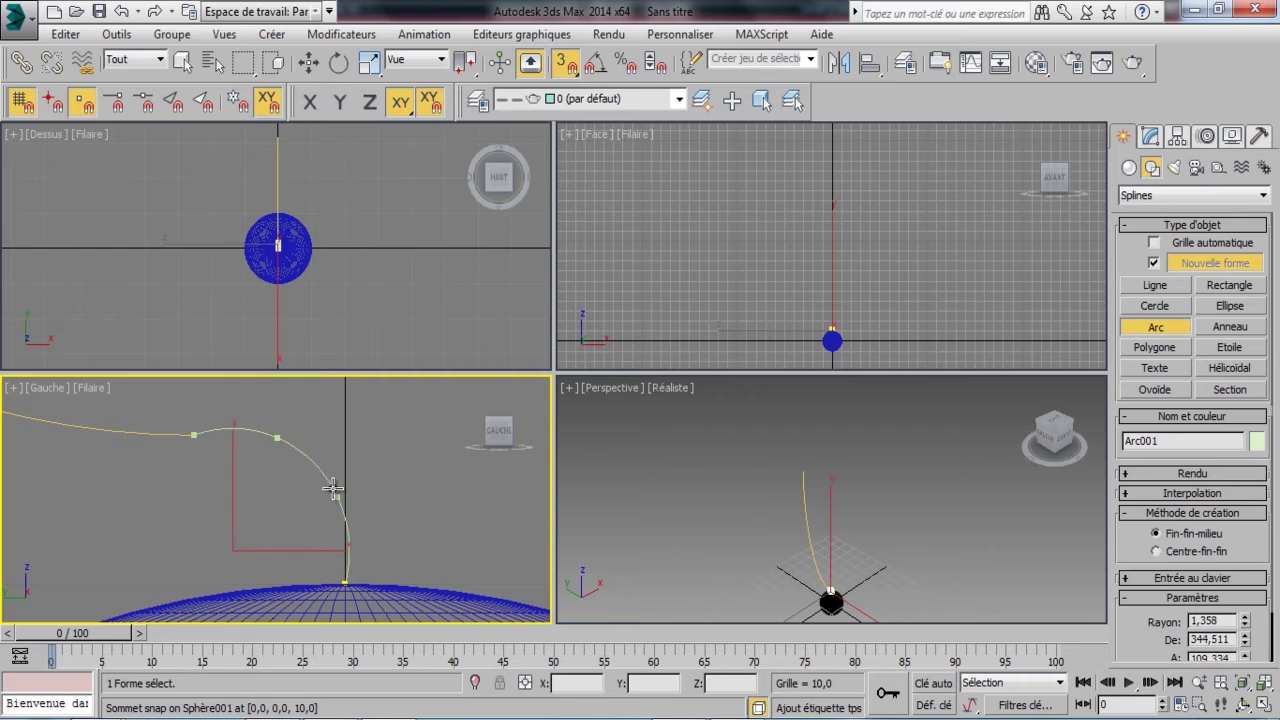
pyautogui.click(323, 491)
pyautogui.press('w')
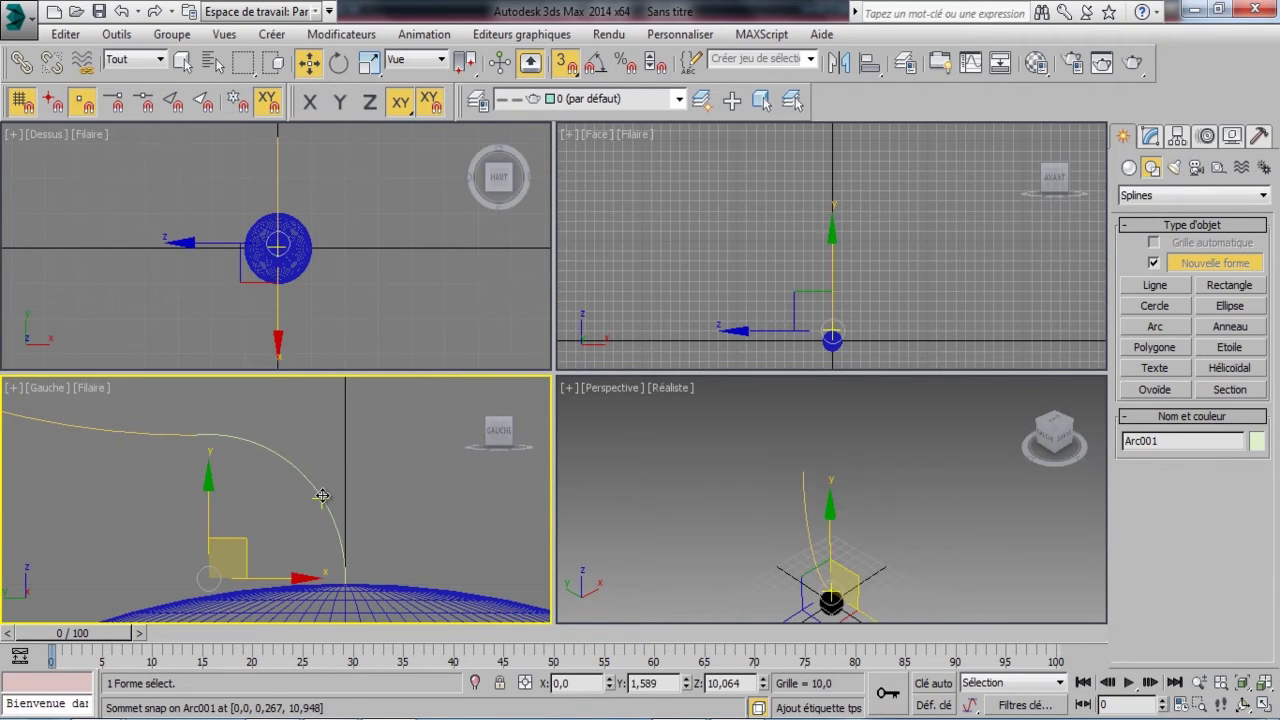
# Attach the new arc to the ellipse curve at the vertex level of its Editer spline modifier
pyautogui.click(70, 417)
pyautogui.click(1162, 136)
pyautogui.click(1188, 217)
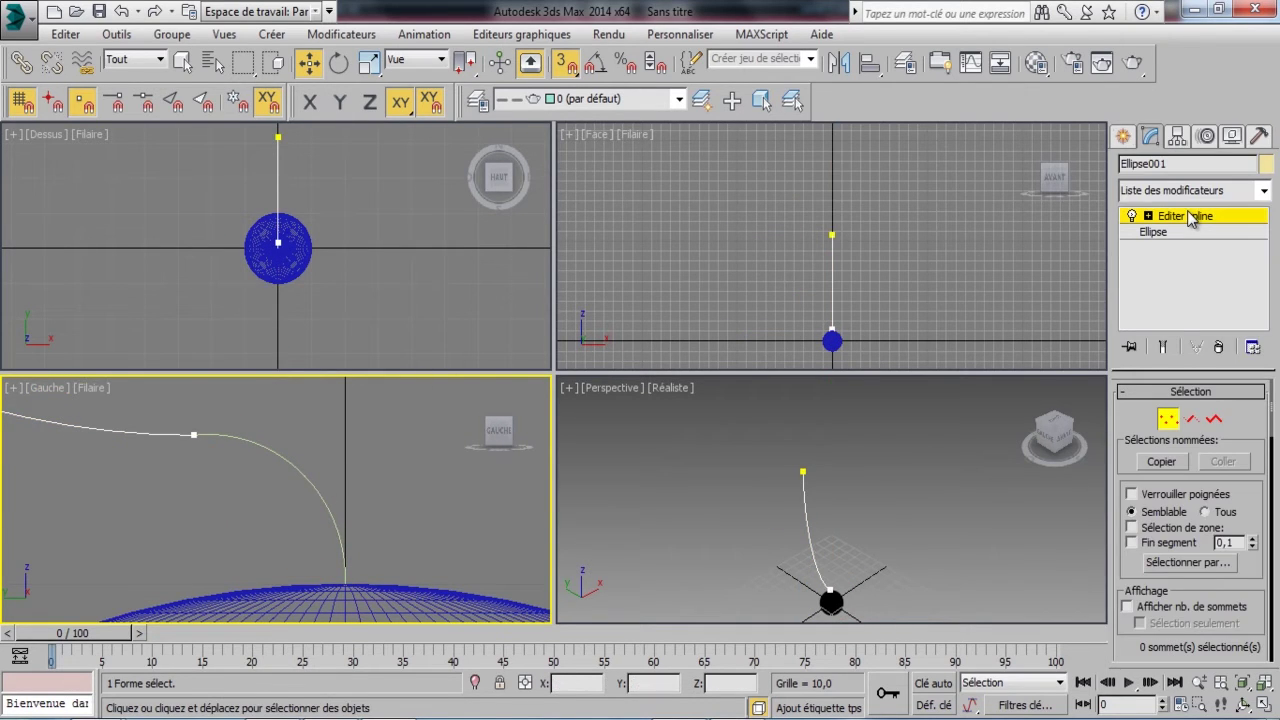
pyautogui.moveTo(1230, 521); pyautogui.dragTo(1254, 159)
pyautogui.click(1158, 476)
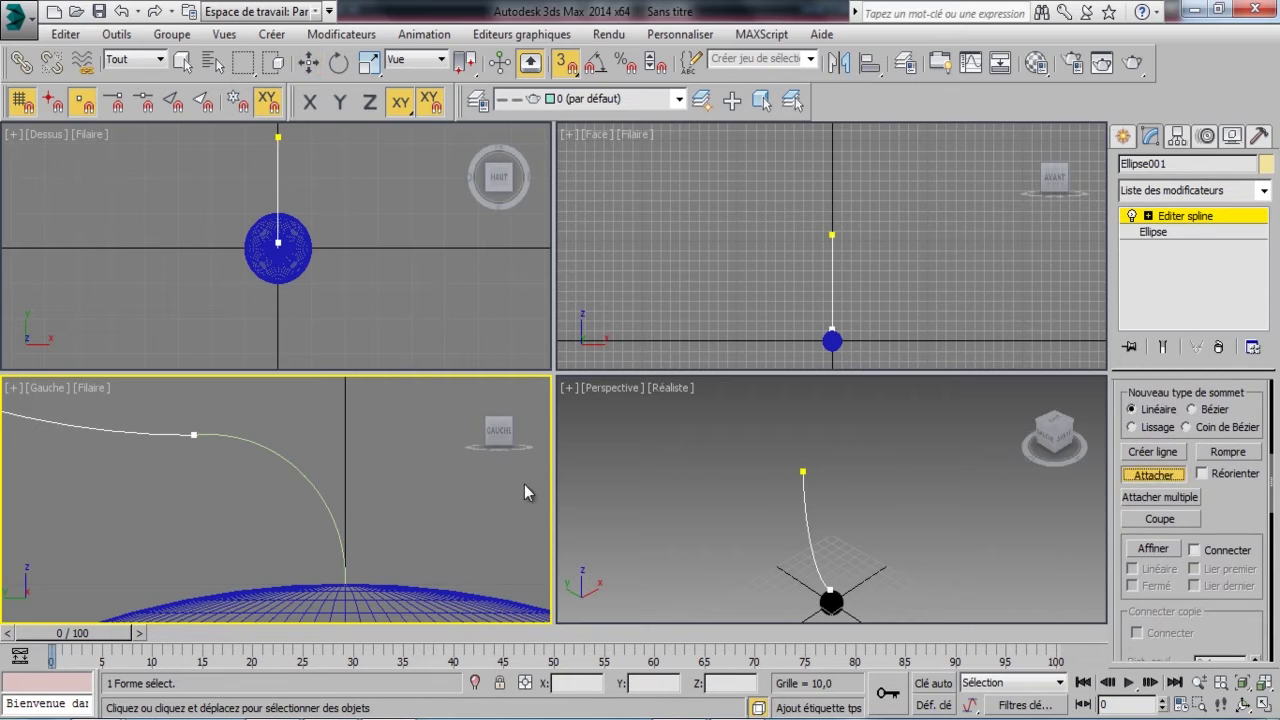
pyautogui.click(316, 489)
pyautogui.rightClick(155, 473)
# Weld the vertices where the arc meets the ellipse curve and convert the joined vertex to Bézier
pyautogui.press('s')
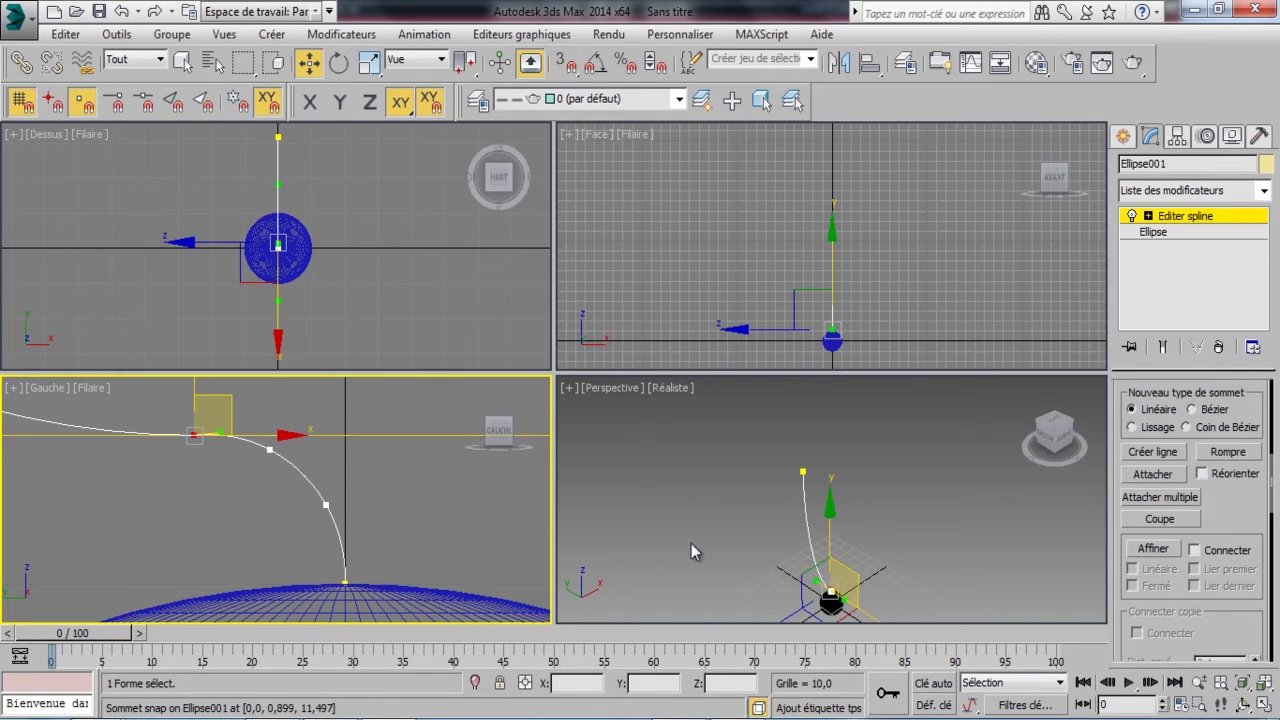
pyautogui.scroll(-5, 1172, 542)
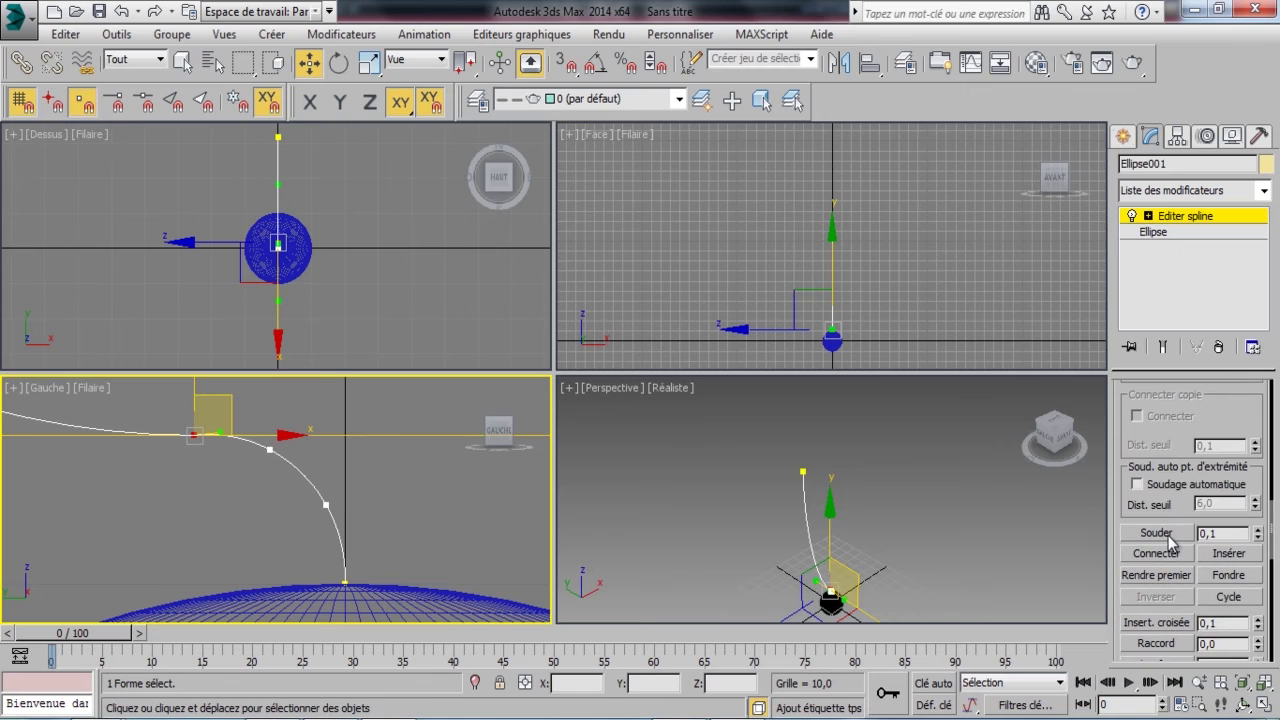
pyautogui.click(1156, 533)
pyautogui.rightClick(196, 442)
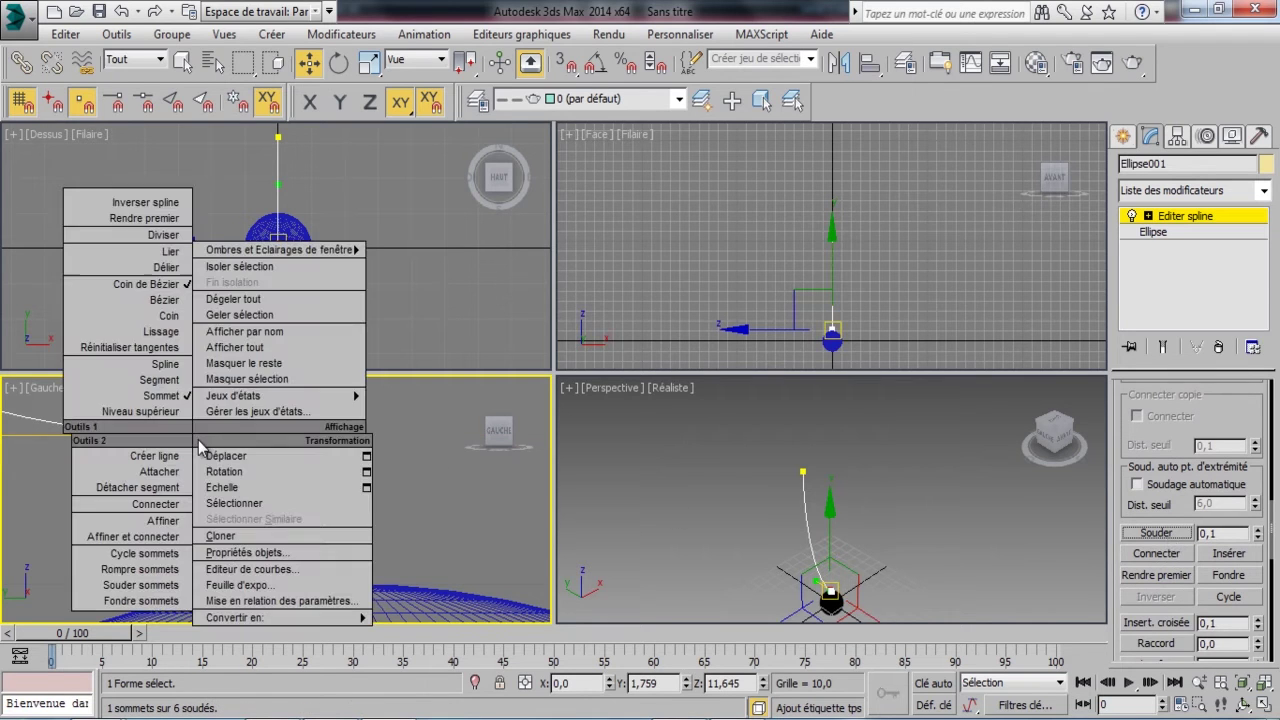
pyautogui.click(170, 305)
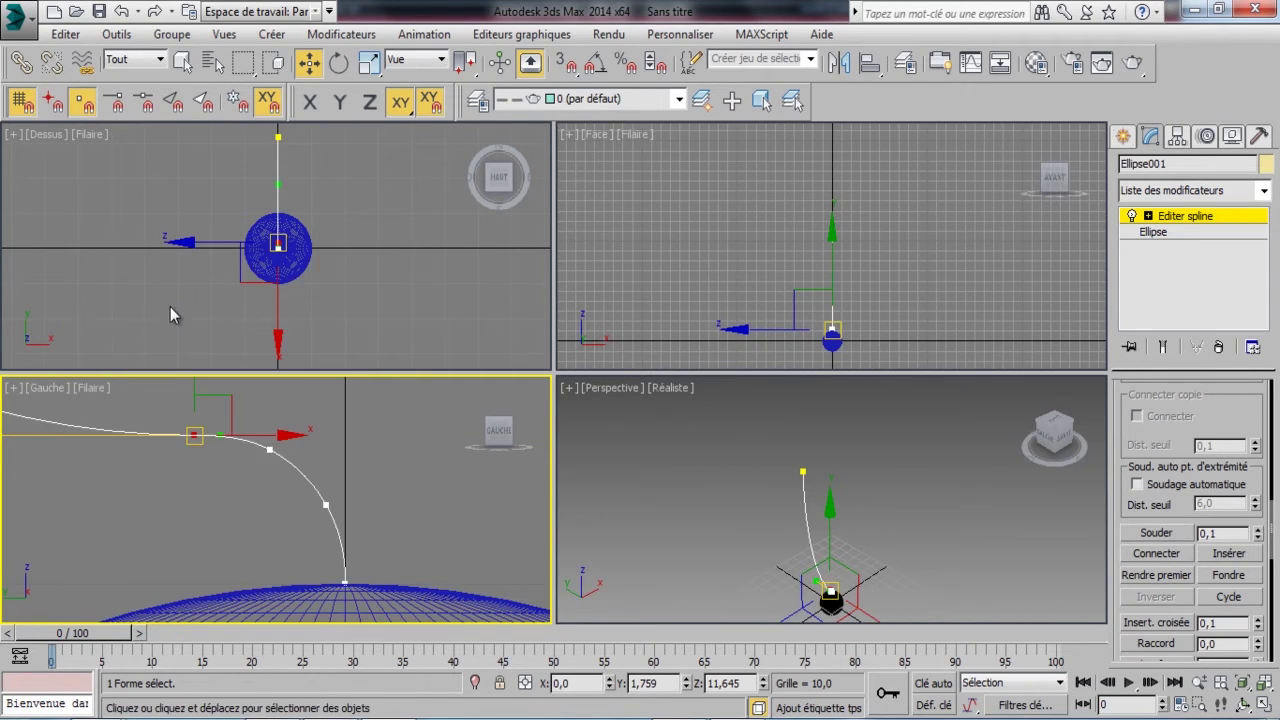
pyautogui.click(218, 469)
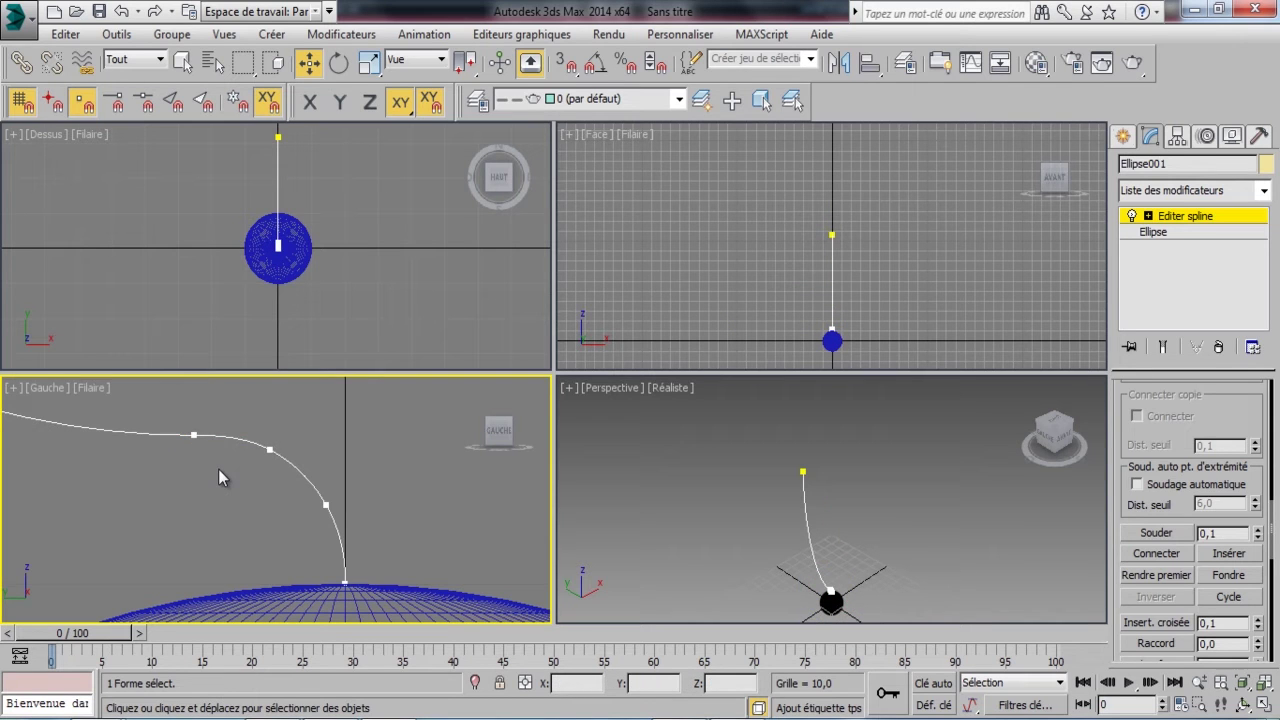
pyautogui.scroll(-3, 218, 469)
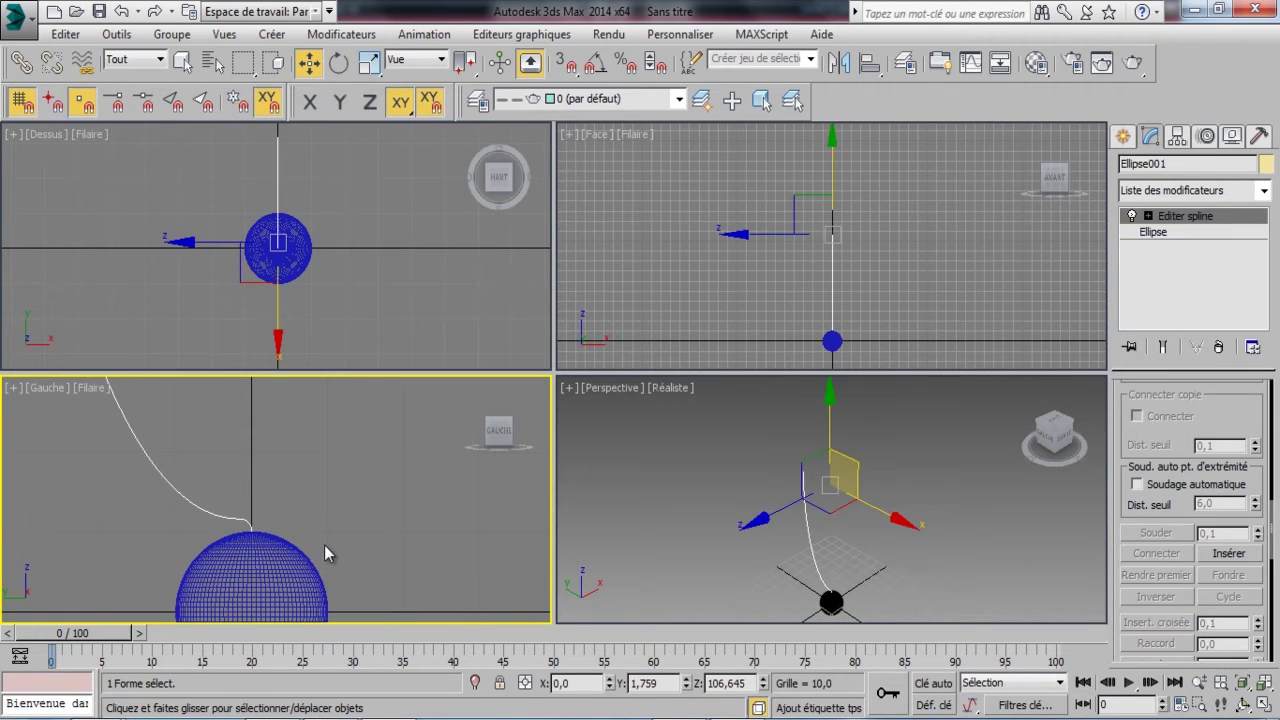
pyautogui.click(324, 545)
pyautogui.scroll(-4, 324, 545)
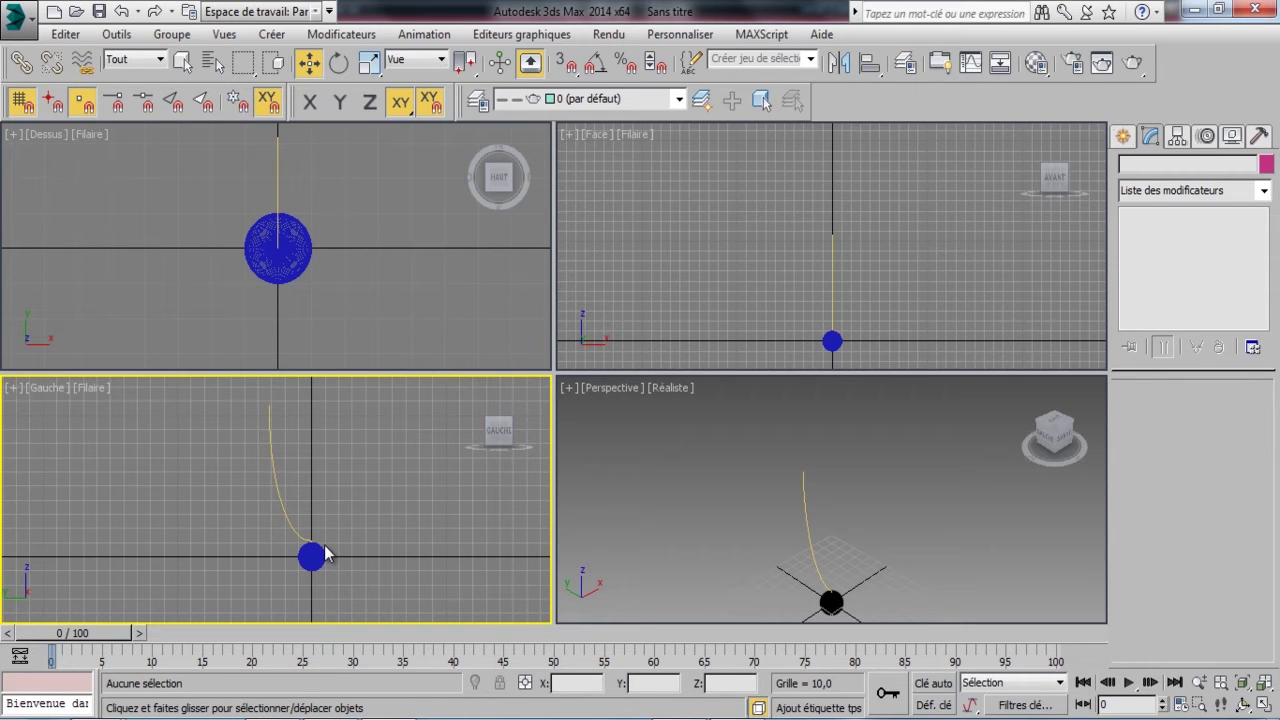
# Move only the profile curve's pivot to the sphere's centre at the origin, using snapping
pyautogui.scroll(1, 369, 440)
pyautogui.moveTo(369, 437); pyautogui.dragTo(185, 523)
pyautogui.click(1178, 143)
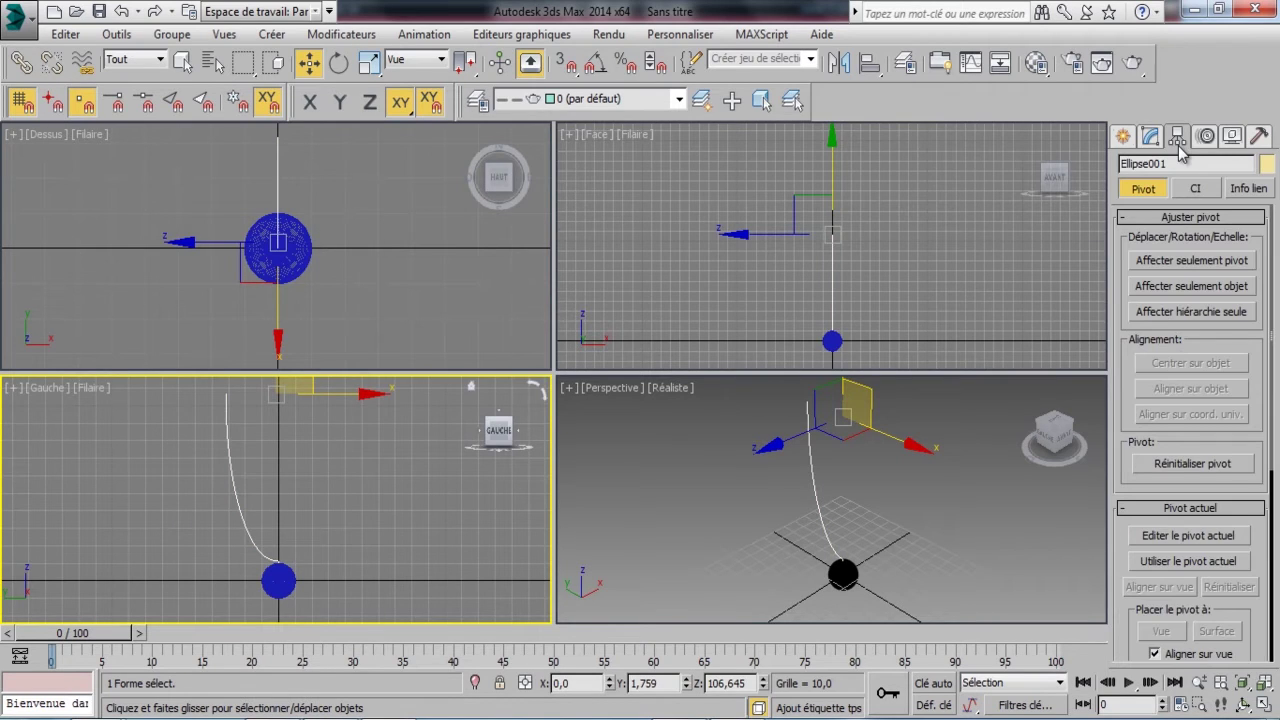
pyautogui.click(1173, 264)
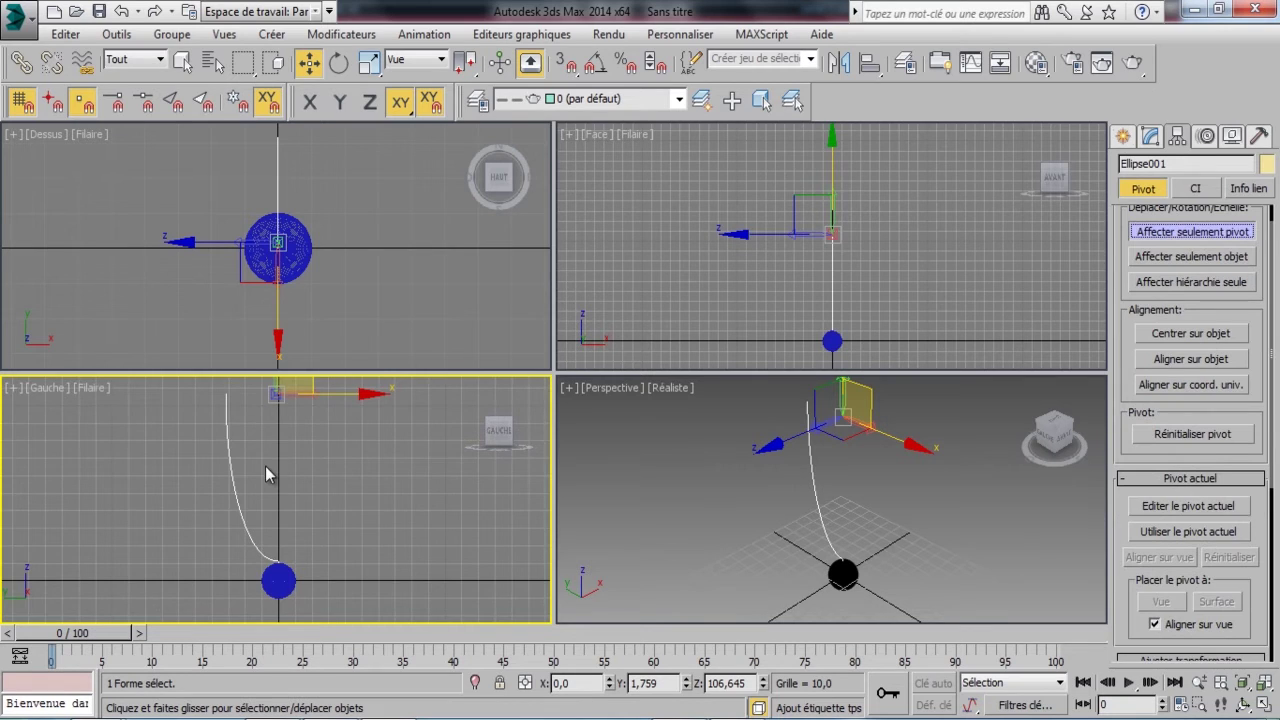
pyautogui.scroll(-2, 265, 475)
pyautogui.moveTo(301, 397); pyautogui.dragTo(343, 535)
pyautogui.press('s')
pyautogui.press('s')
pyautogui.click(1190, 232)
# Apply a Révolution modifier to the profile curve and set its direction to X
pyautogui.click(1150, 135)
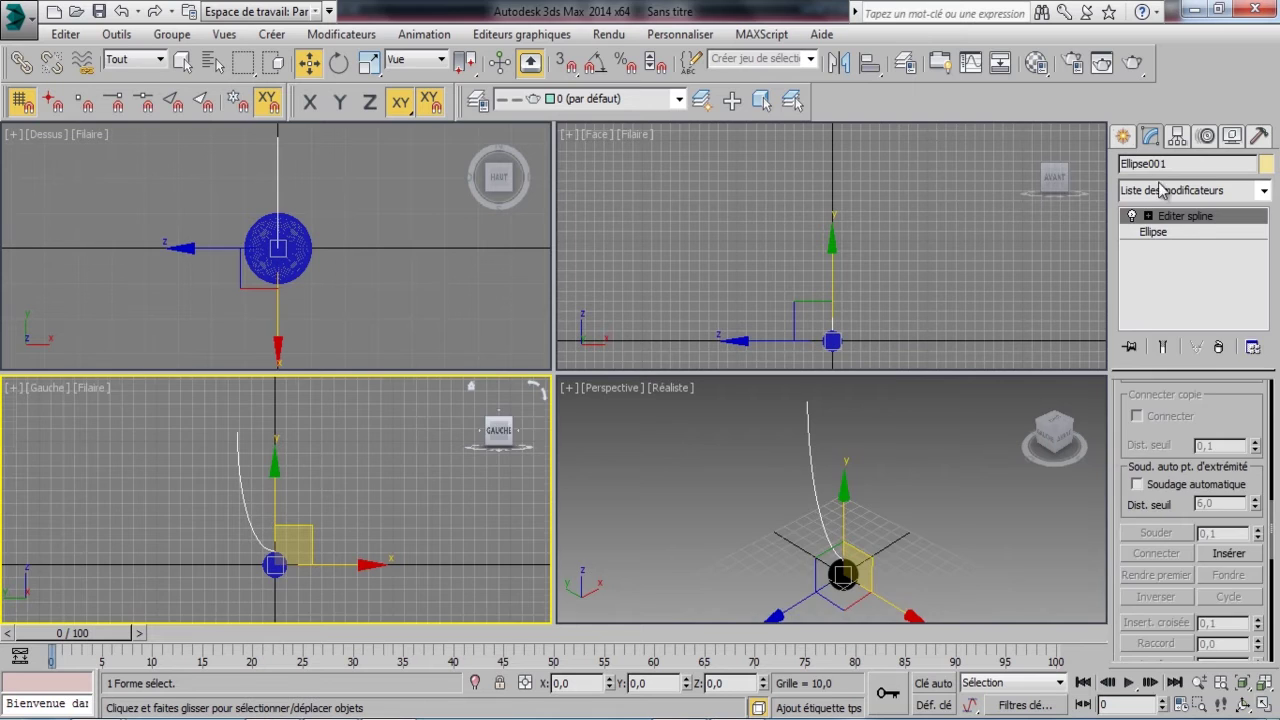
pyautogui.click(1185, 190)
pyautogui.press('r')
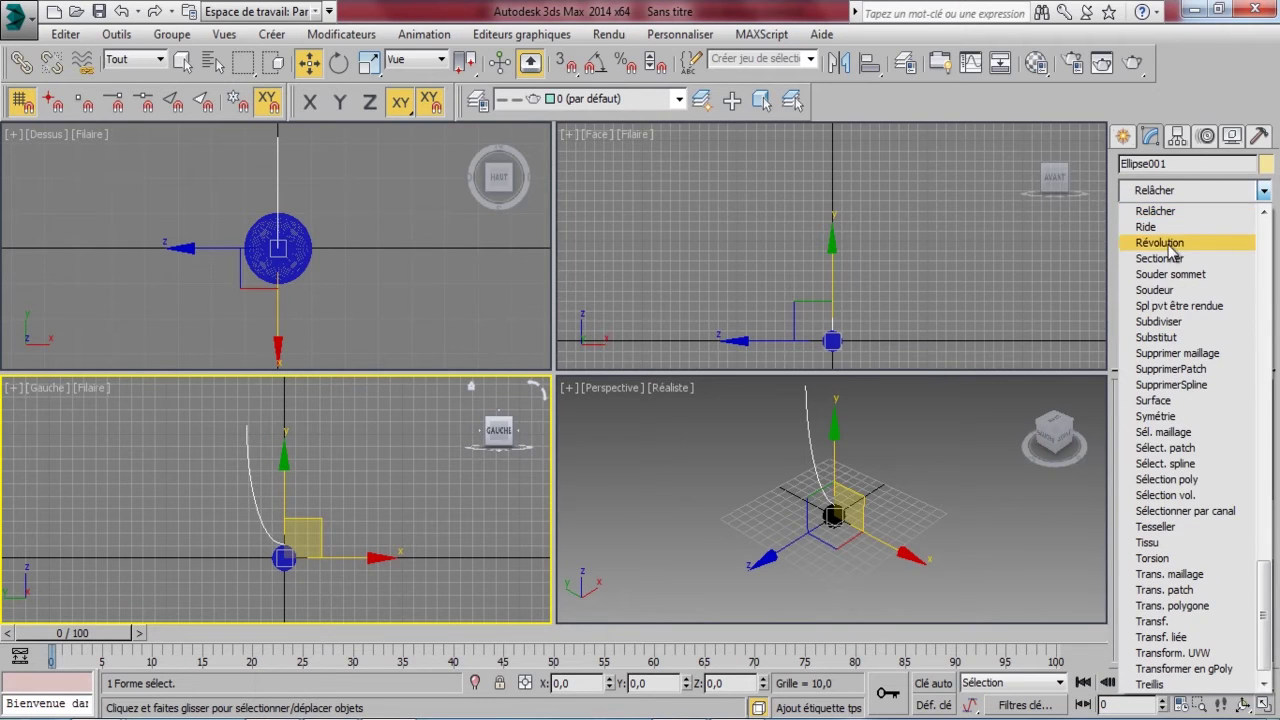
pyautogui.click(1172, 248)
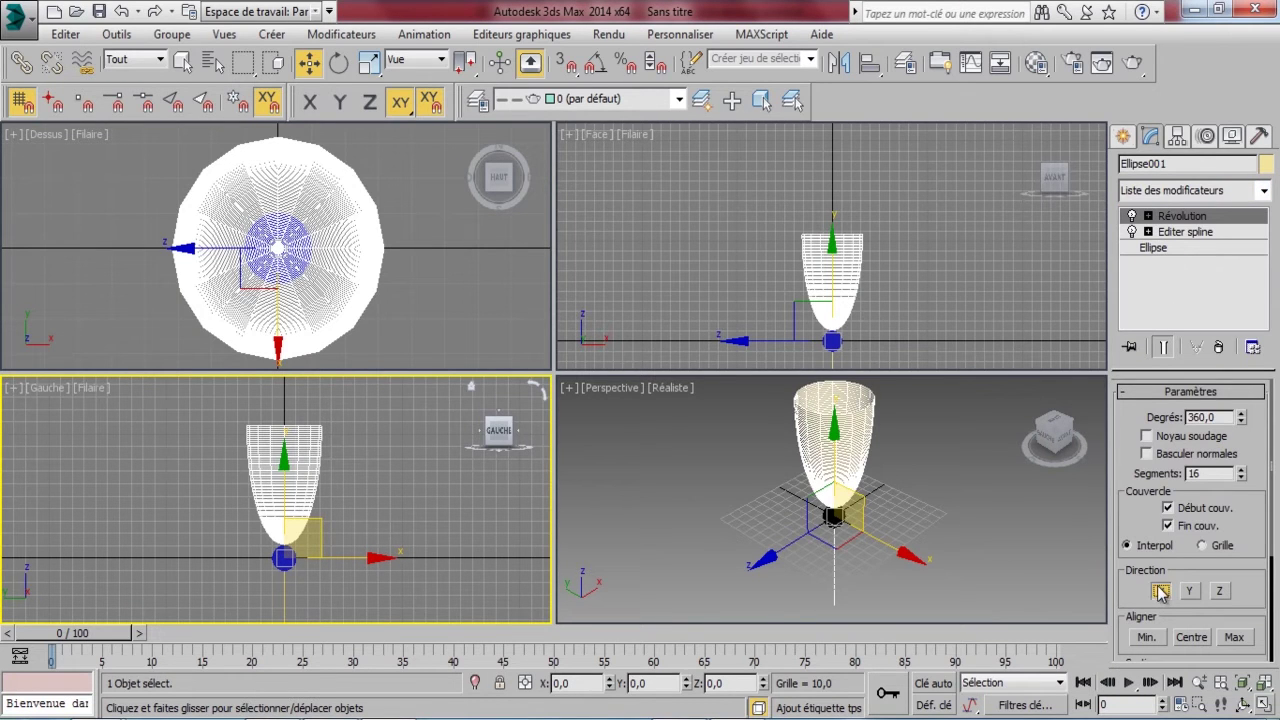
pyautogui.click(1160, 591)
# Set the Révolution modifier's segments to 200 and flip its normals
pyautogui.doubleClick(1194, 473)
pyautogui.write('2')
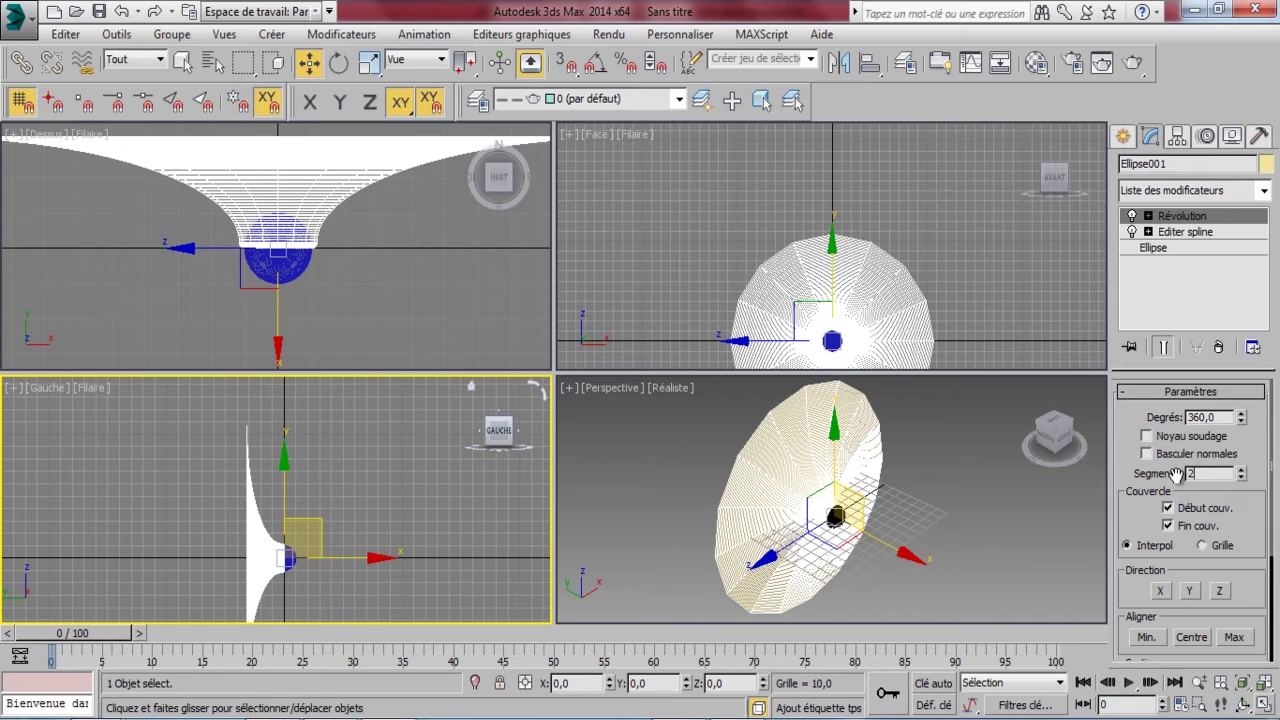
pyautogui.write('00')
pyautogui.press('Return')
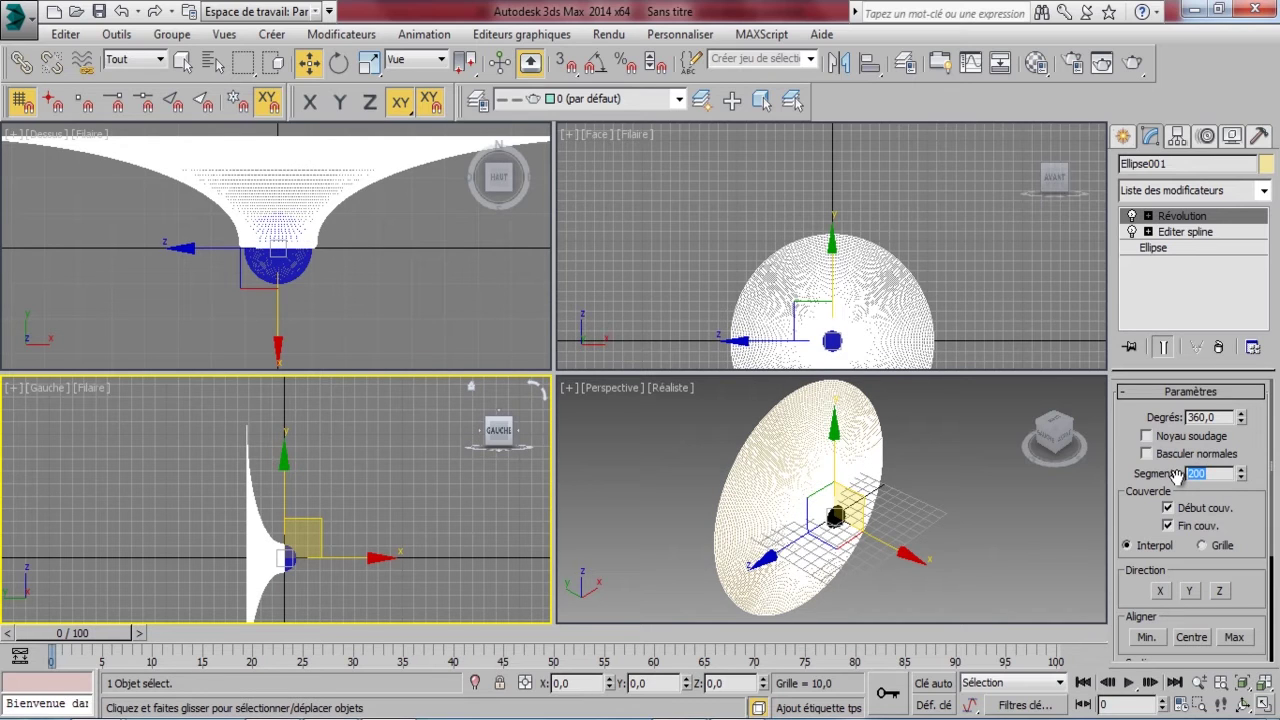
pyautogui.click(1179, 473)
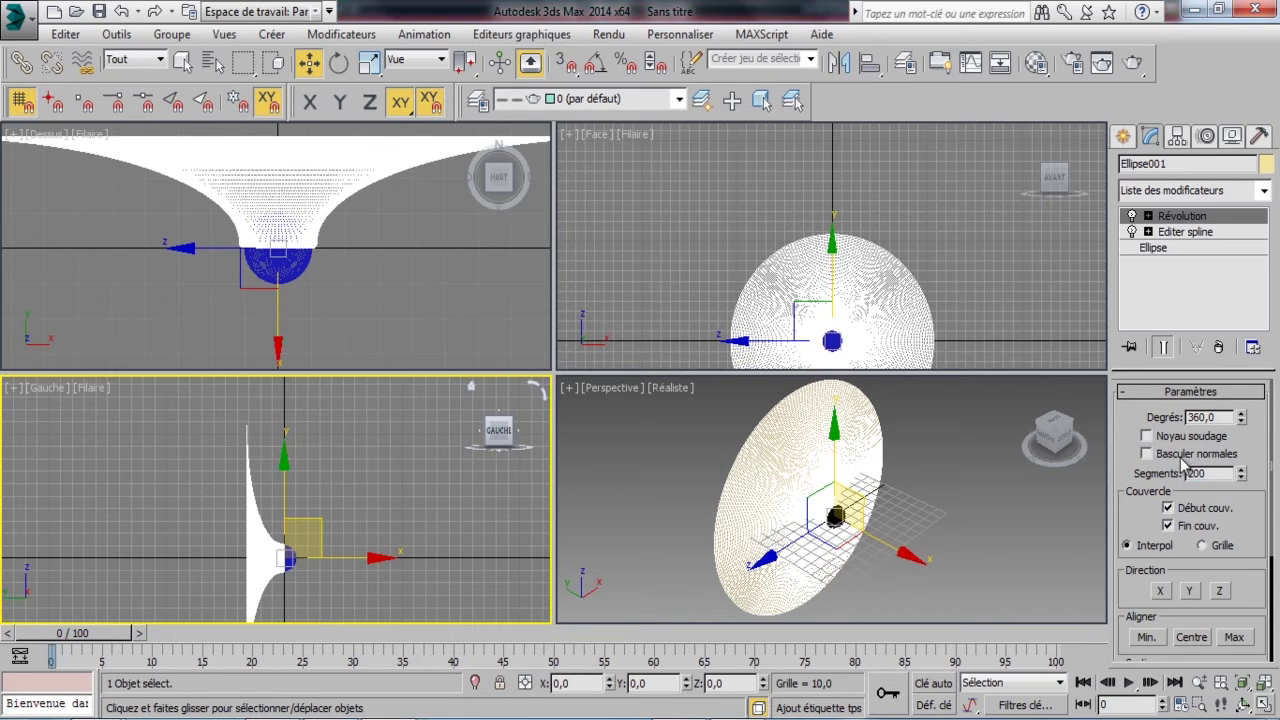
pyautogui.click(985, 527)
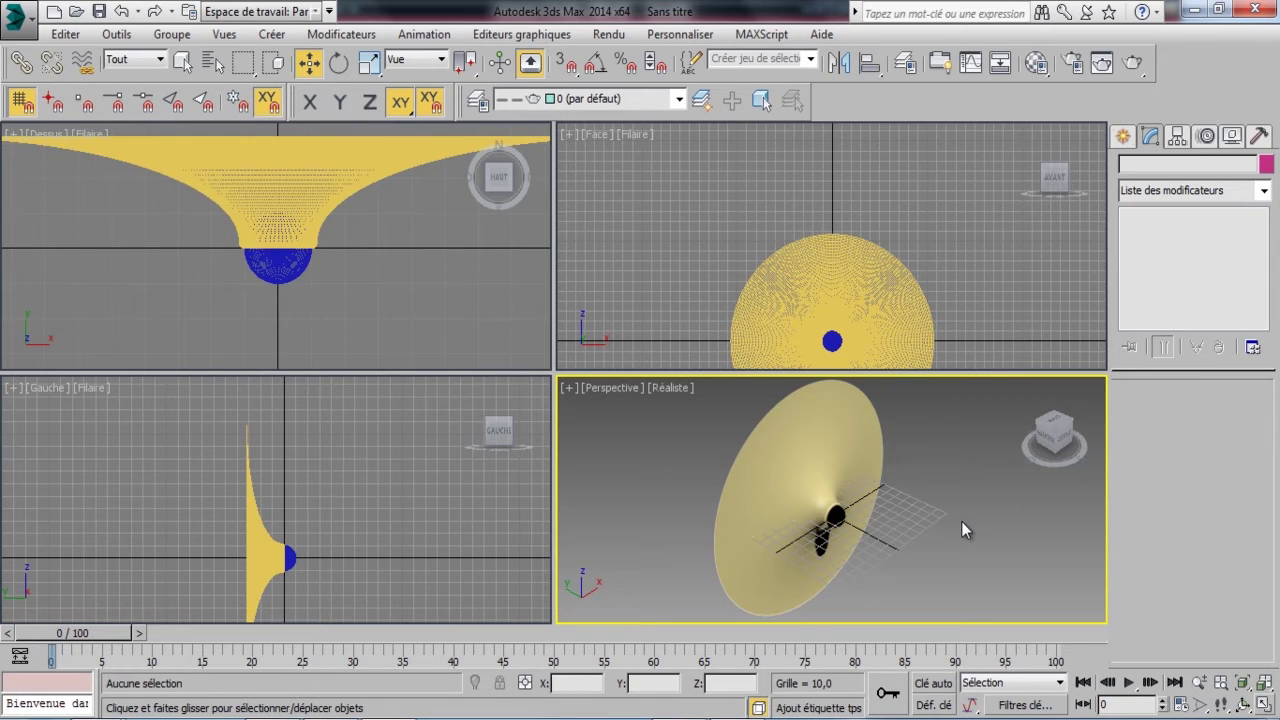
# Change the third material sample to the Lancer de rayons type and set its transparency colour to white
pyautogui.press('m')
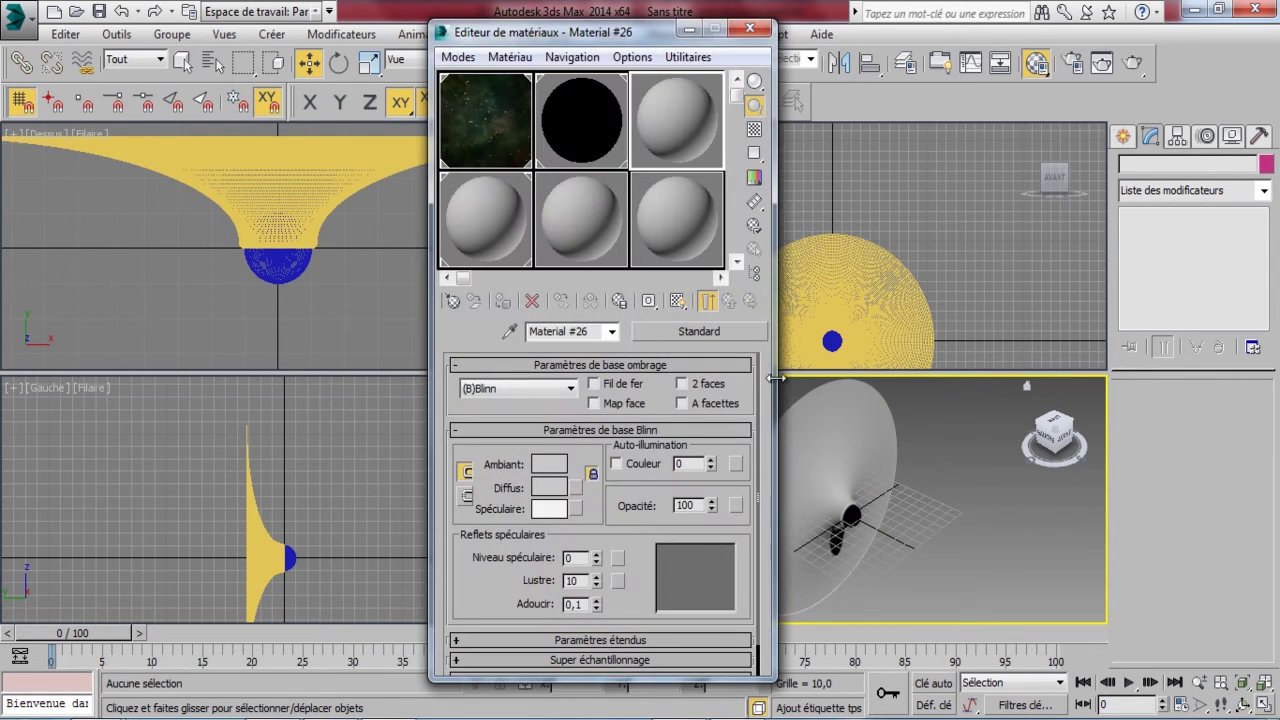
pyautogui.click(730, 329)
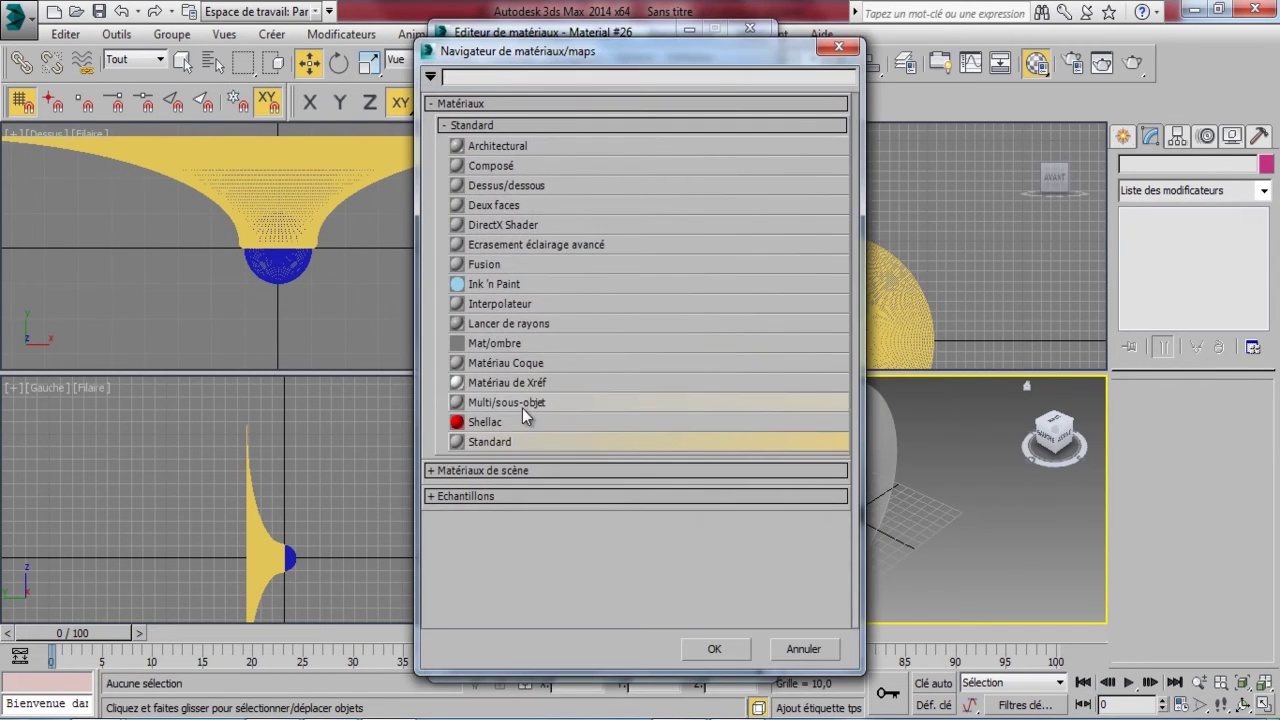
pyautogui.doubleClick(509, 317)
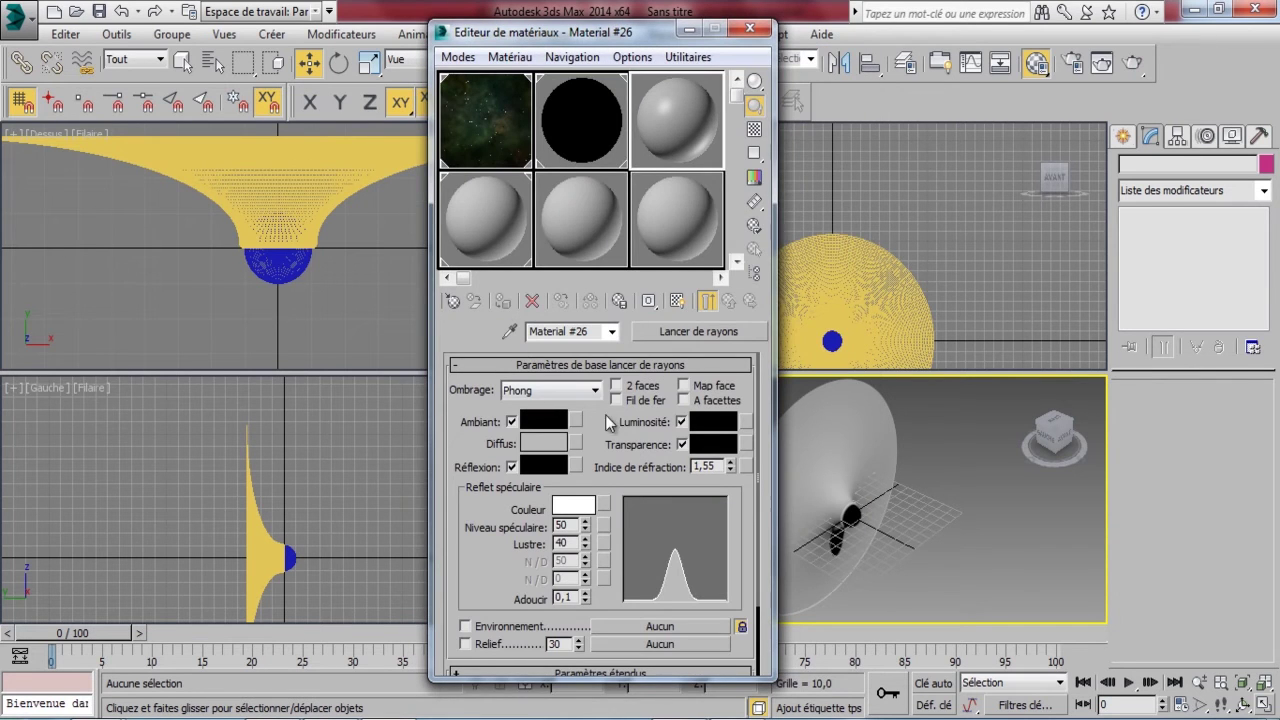
pyautogui.click(722, 446)
pyautogui.moveTo(531, 257); pyautogui.dragTo(535, 280)
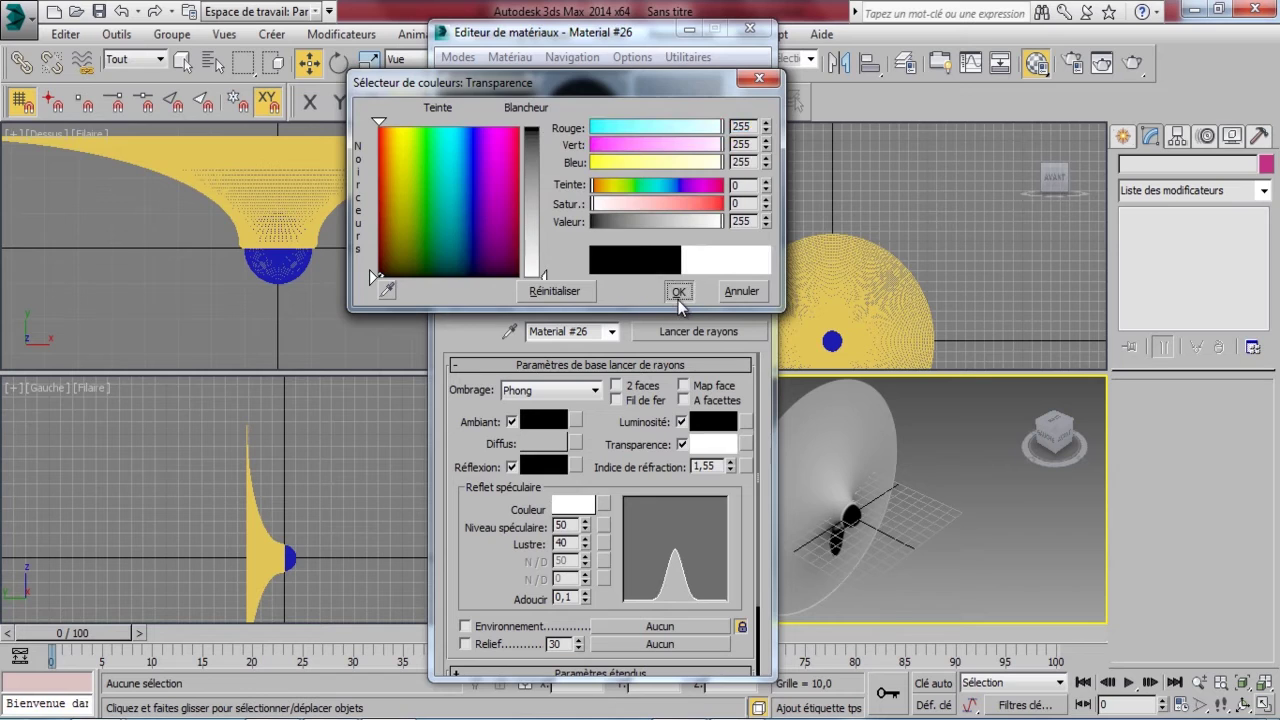
pyautogui.click(677, 291)
# Set the raytrace material's specular level (Niveau spéculaire) and glossiness (Lustre) to 0
pyautogui.moveTo(580, 525); pyautogui.dragTo(542, 524)
pyautogui.write('0')
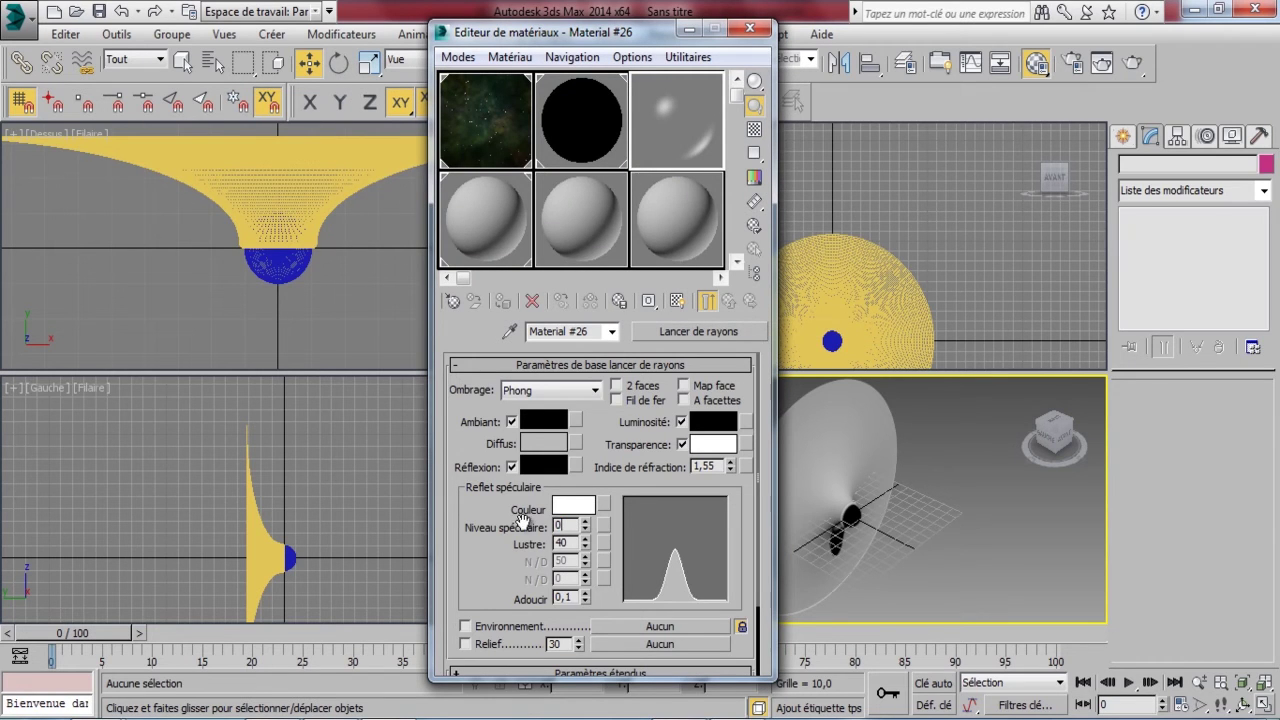
pyautogui.press('Tab')
pyautogui.write('0')
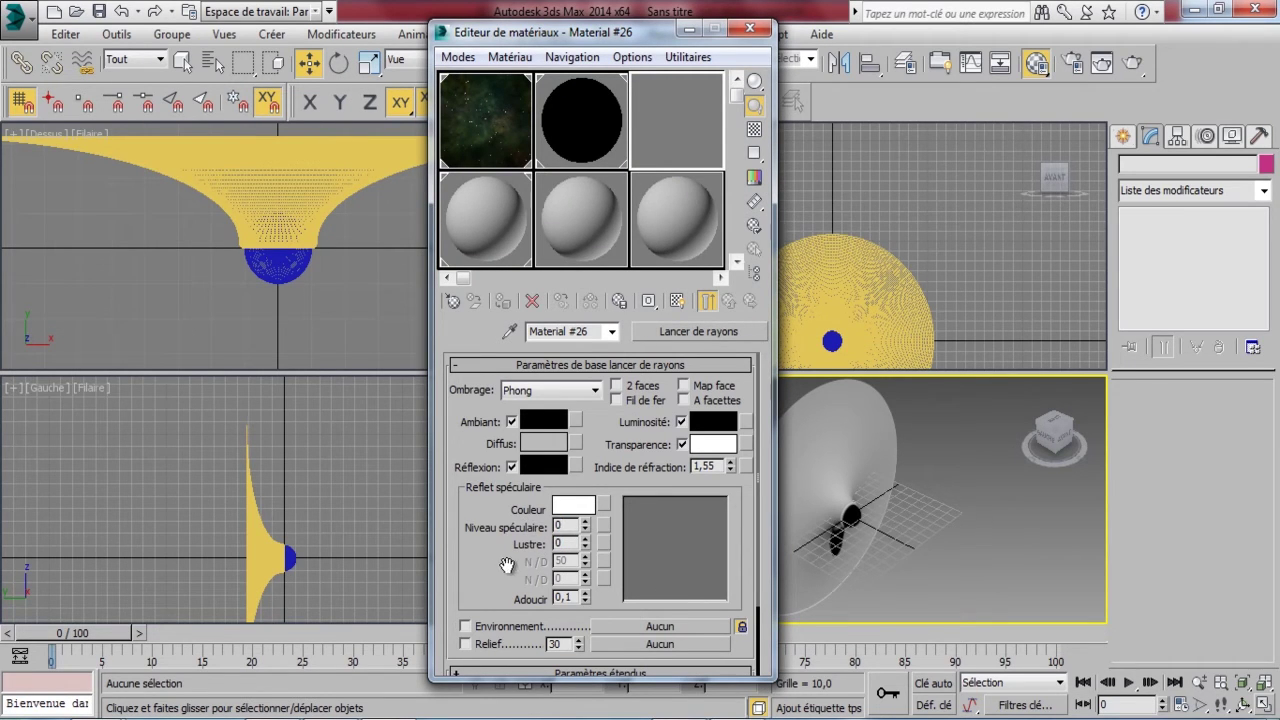
# Show a background behind the raytrace material's sample and assign the material to the revolved surface
pyautogui.click(754, 129)
pyautogui.moveTo(705, 135); pyautogui.dragTo(818, 342)
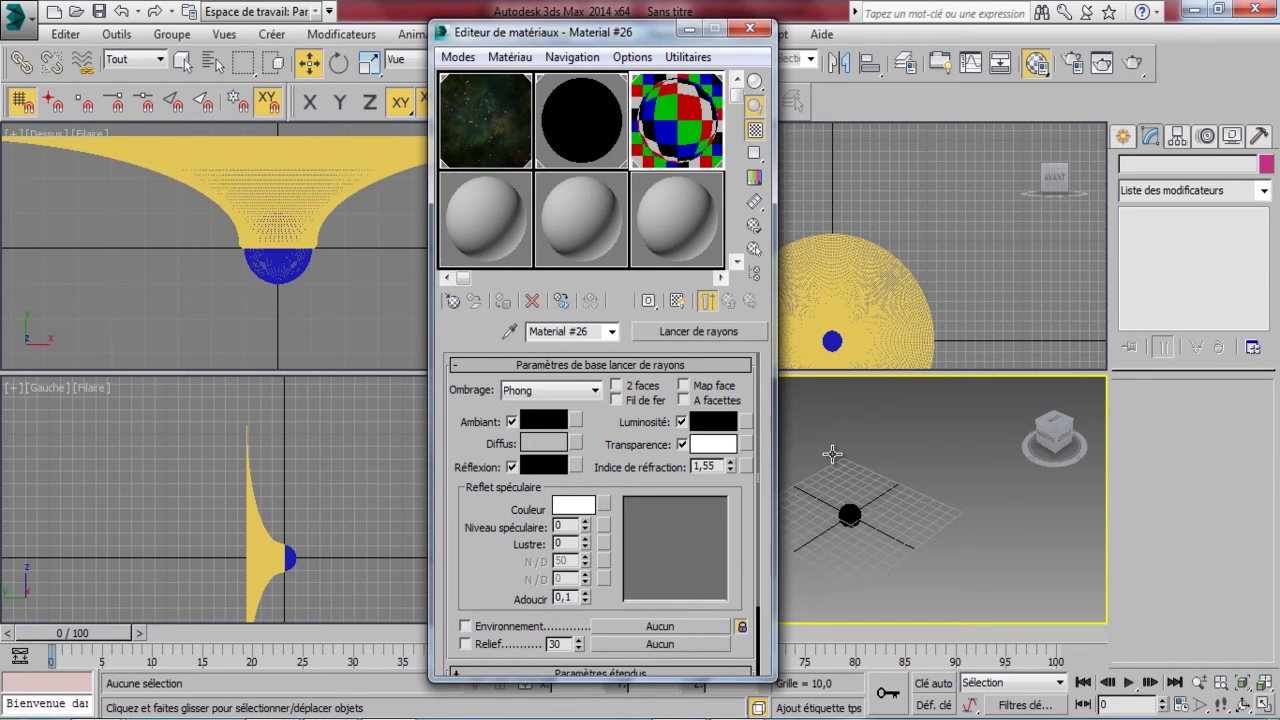
pyautogui.click(750, 28)
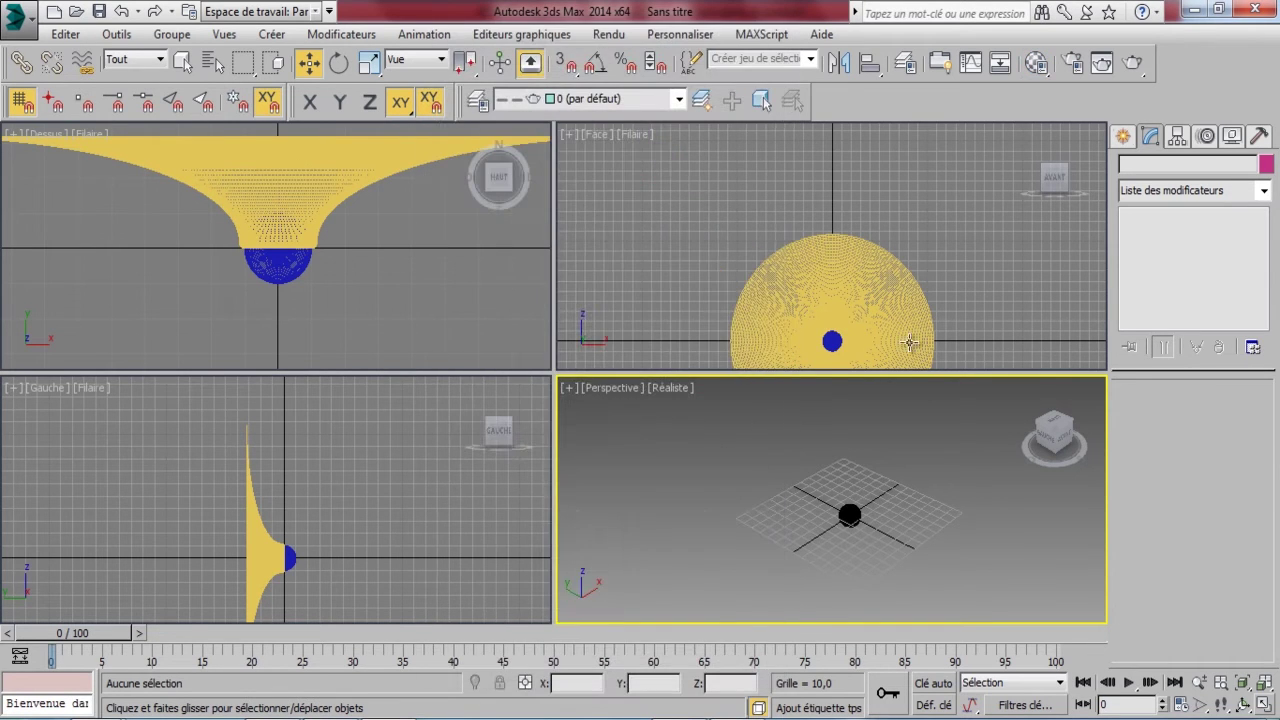
# Create a target camera at X 0, Y -300, Z 0 aimed at the sphere, and switch the perspective view to it
pyautogui.click(1123, 136)
pyautogui.click(1197, 167)
pyautogui.click(1155, 262)
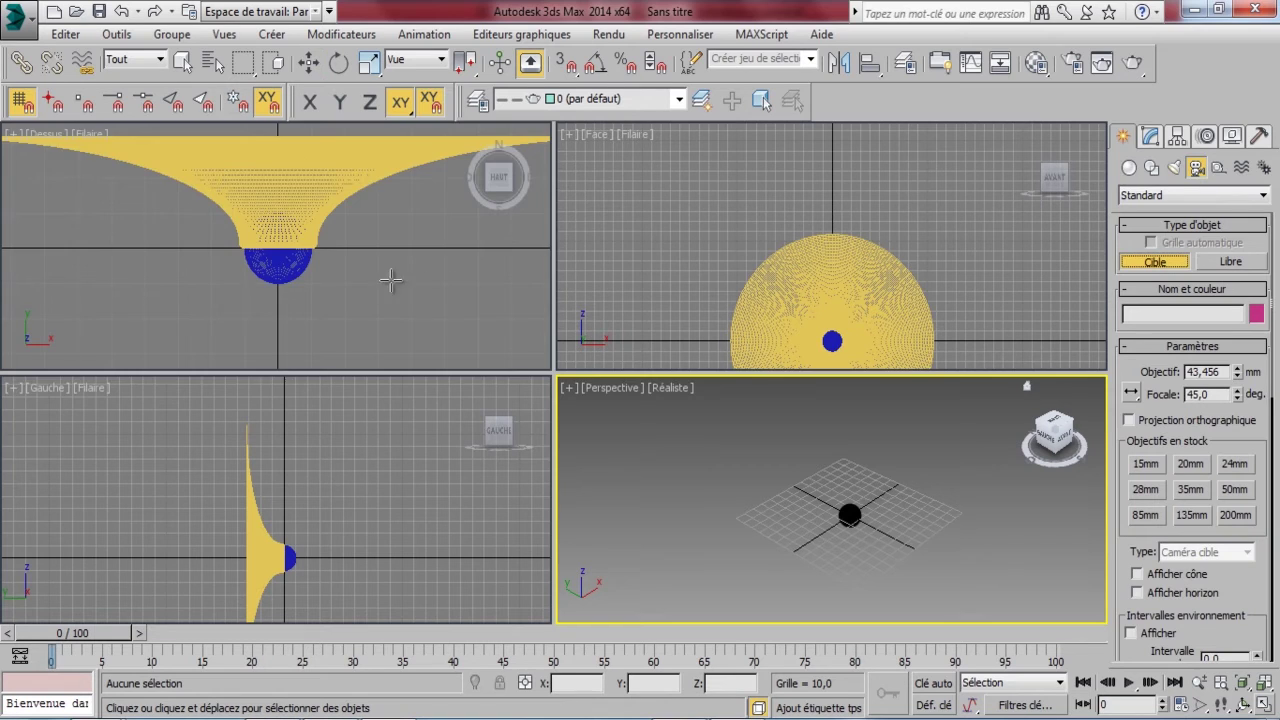
pyautogui.scroll(-5, 389, 277)
pyautogui.moveTo(406, 277); pyautogui.dragTo(373, 241, button='middle')
pyautogui.moveTo(320, 308); pyautogui.dragTo(322, 178)
pyautogui.rightClick(323, 178)
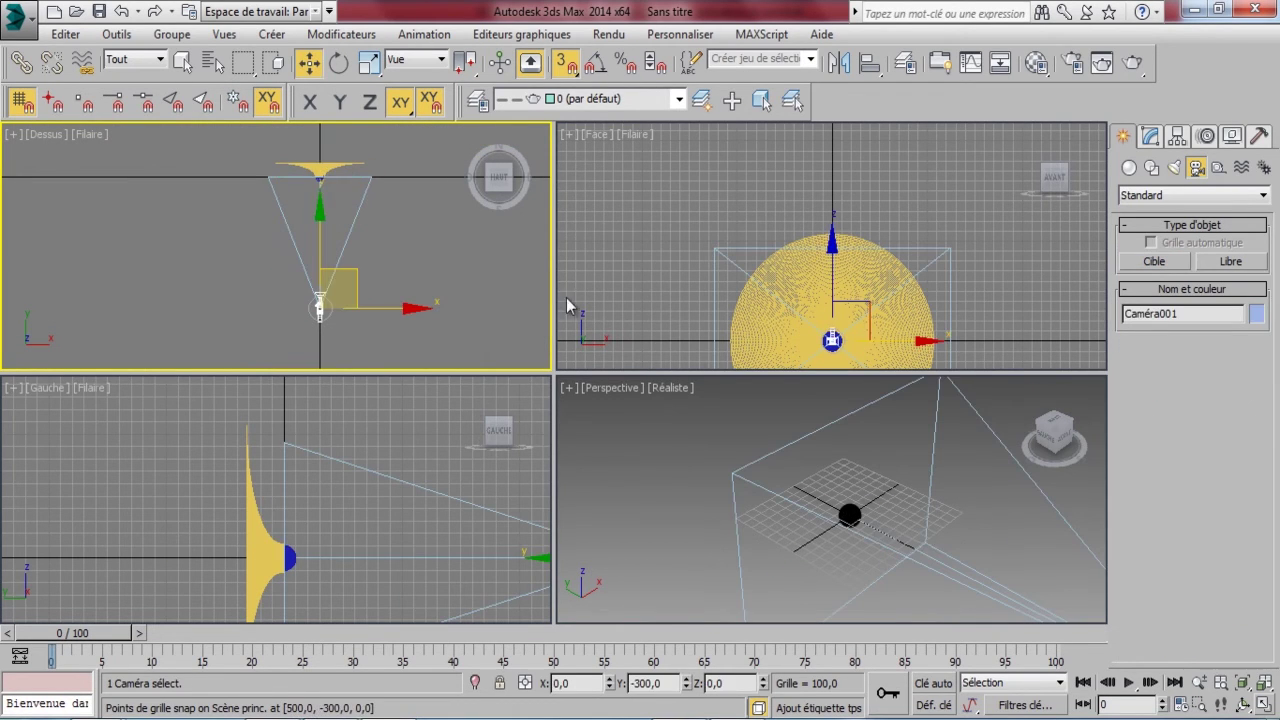
pyautogui.rightClick(908, 520)
pyautogui.press('c')
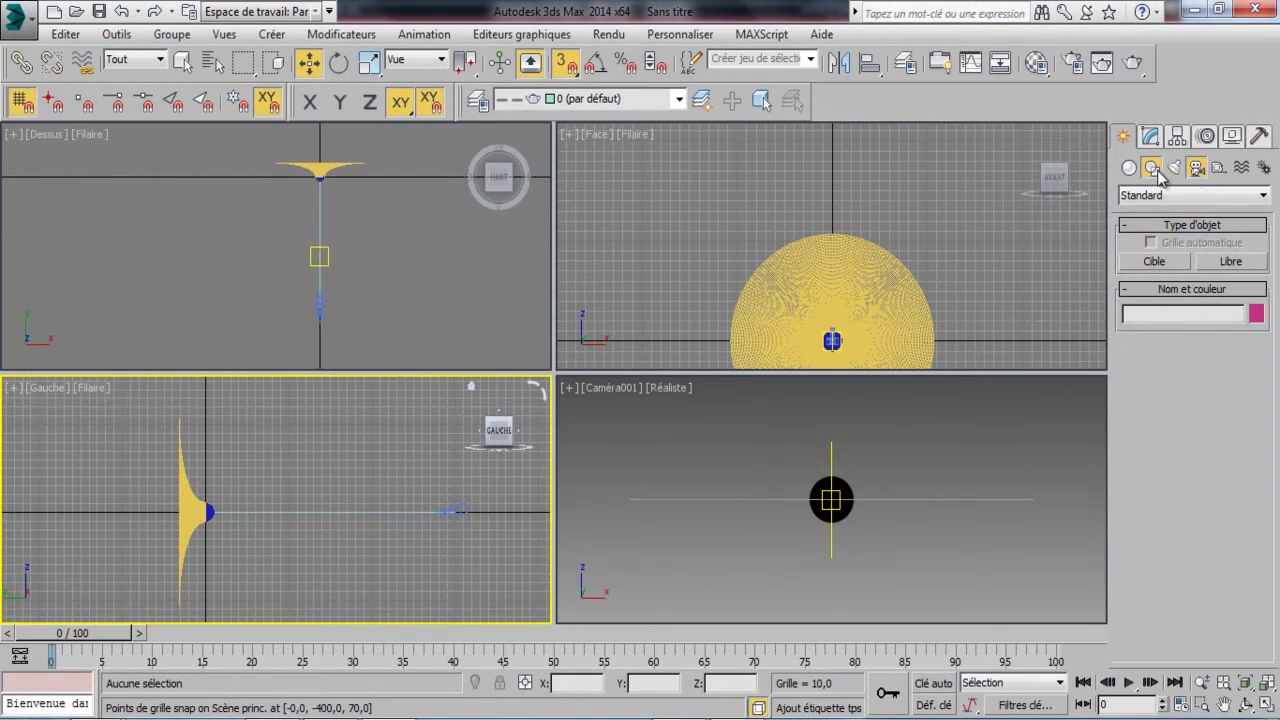
# Draw a circle in the left view centred on the camera and passing through the upper rim of the revolved surface
pyautogui.click(1153, 168)
pyautogui.click(1155, 306)
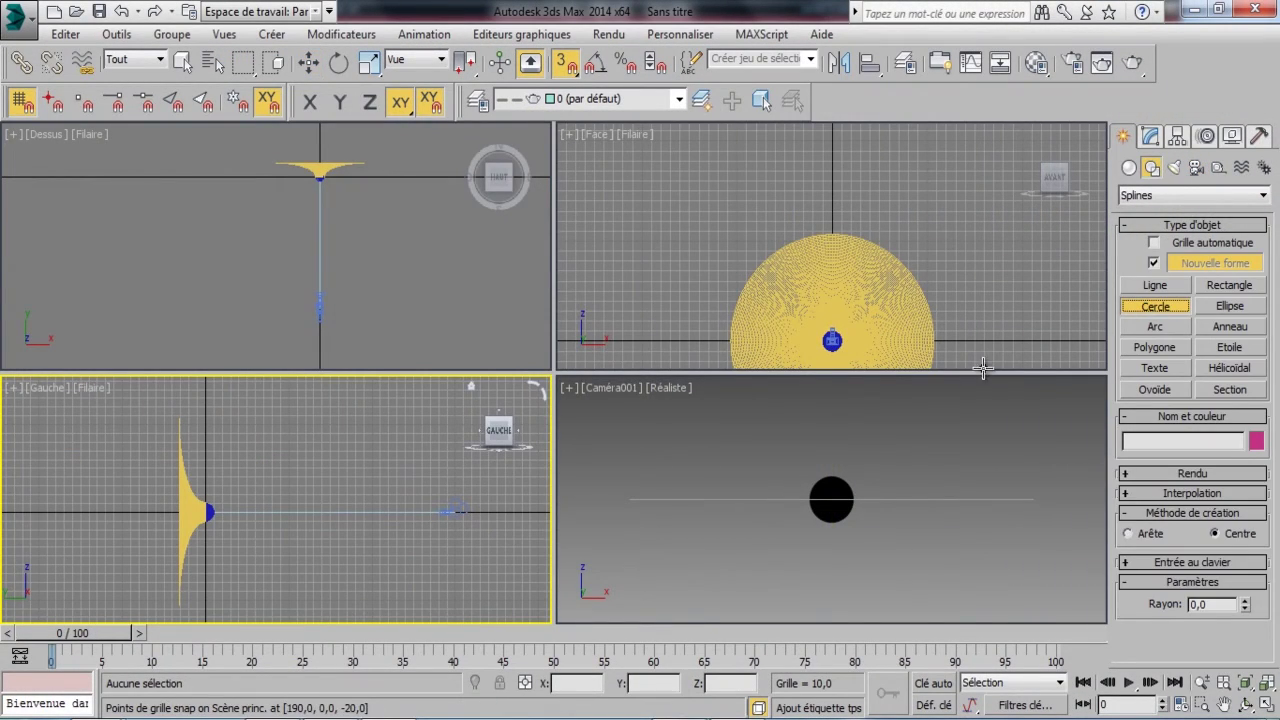
pyautogui.moveTo(455, 512); pyautogui.dragTo(184, 419)
pyautogui.scroll(10, 181, 417)
pyautogui.moveTo(184, 419); pyautogui.dragTo(325, 491, button='middle')
pyautogui.moveTo(184, 419); pyautogui.dragTo(322, 491)
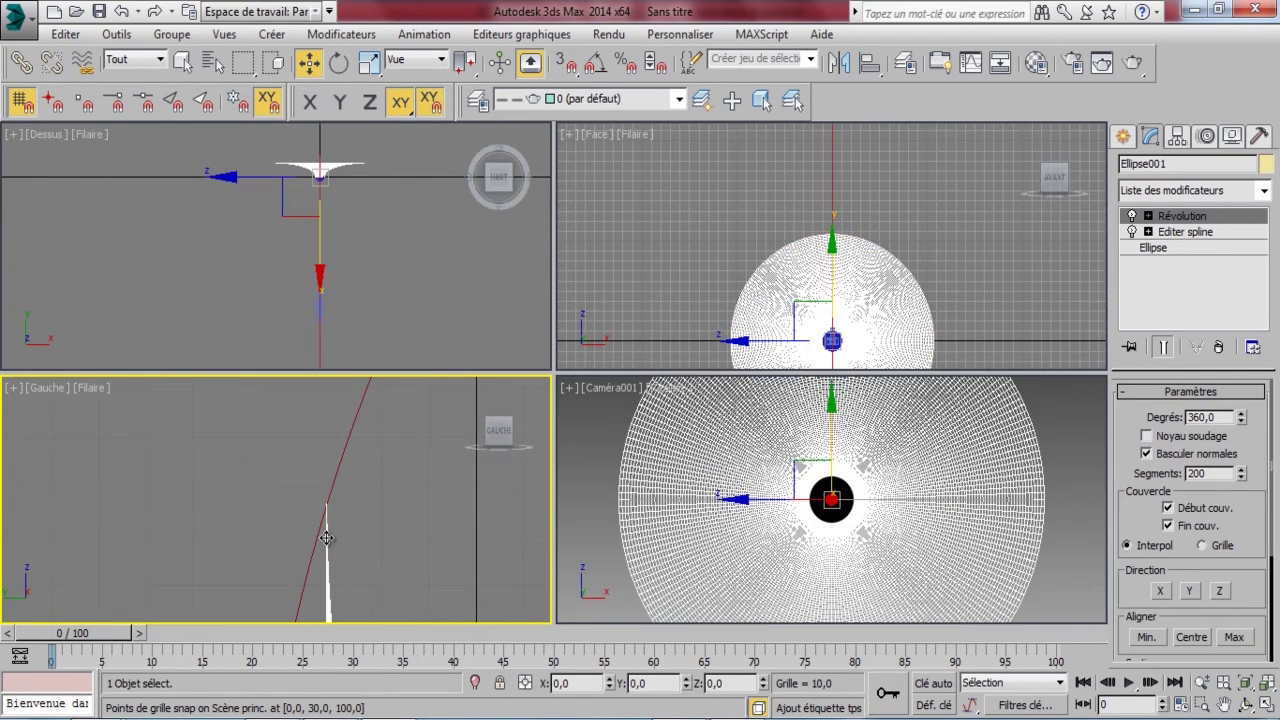
# Adjust the rim vertex's lower tangent handle in the revolved surface's Edit Spline so the profile curves along the large circle
pyautogui.hotkey('alt', 'w')
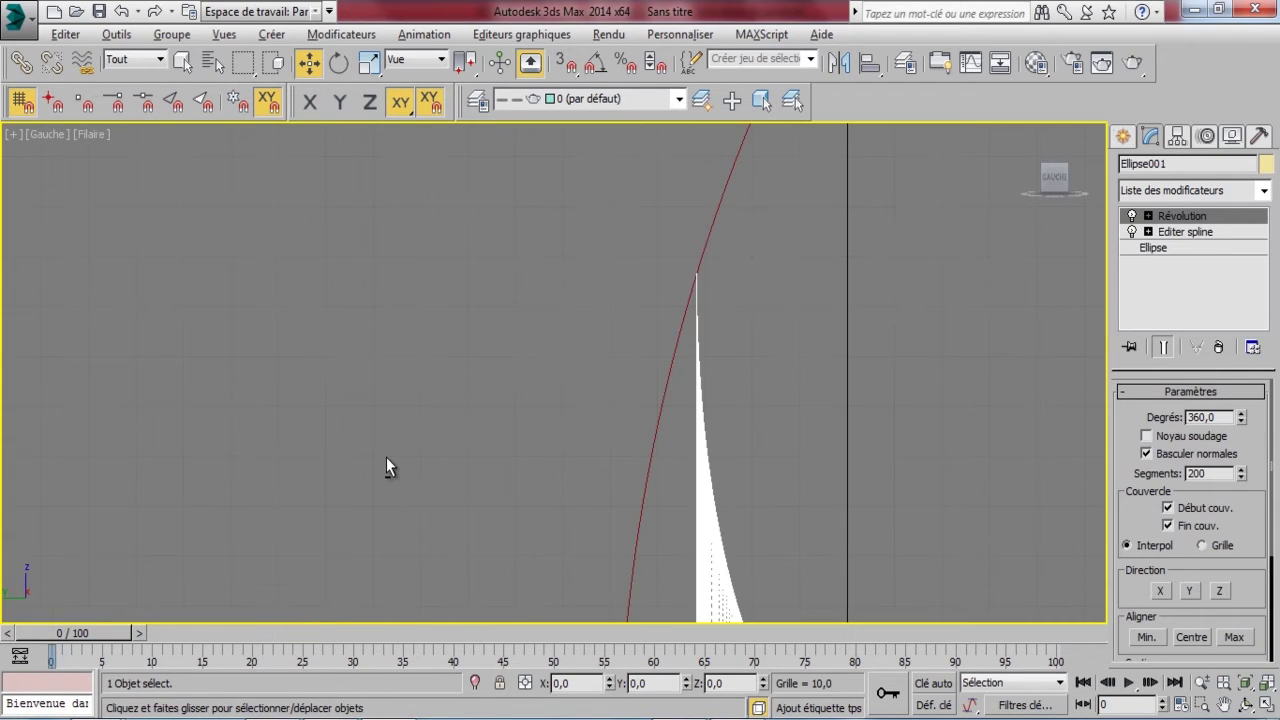
pyautogui.click(1192, 232)
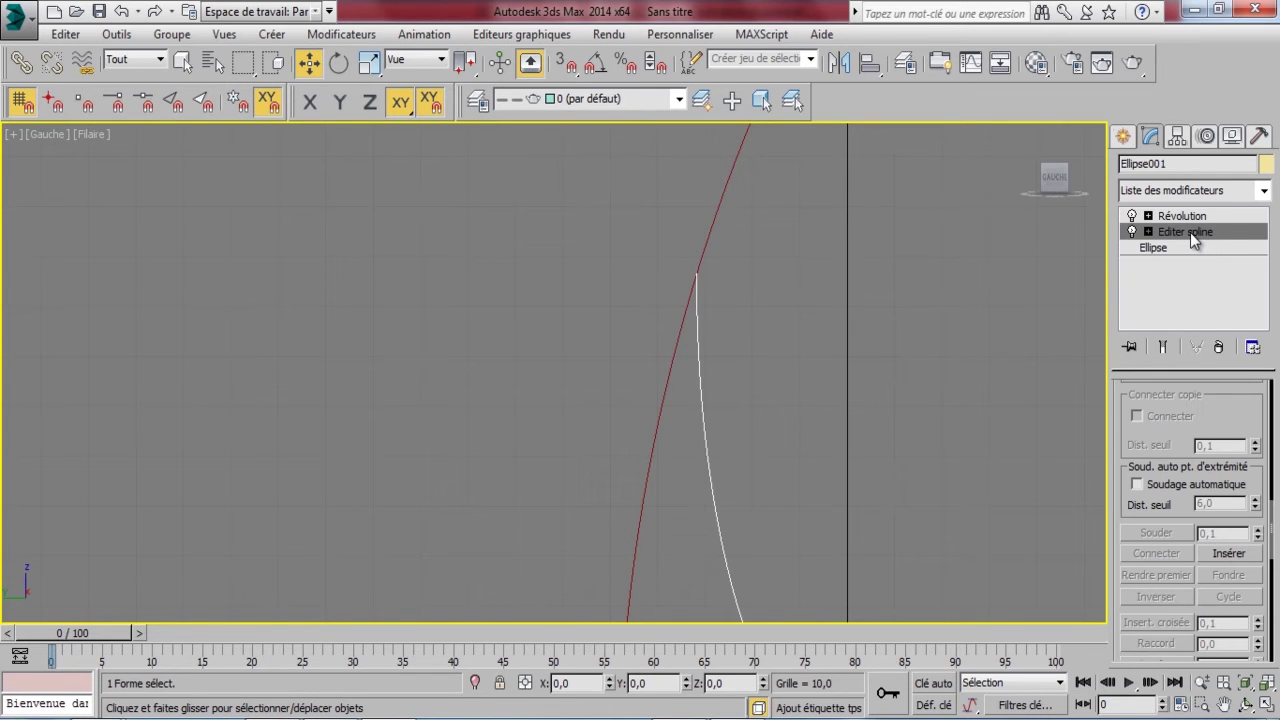
pyautogui.moveTo(620, 348); pyautogui.dragTo(617, 352)
pyautogui.moveTo(617, 354); pyautogui.dragTo(462, 413, button='middle')
pyautogui.scroll(-3, 462, 413)
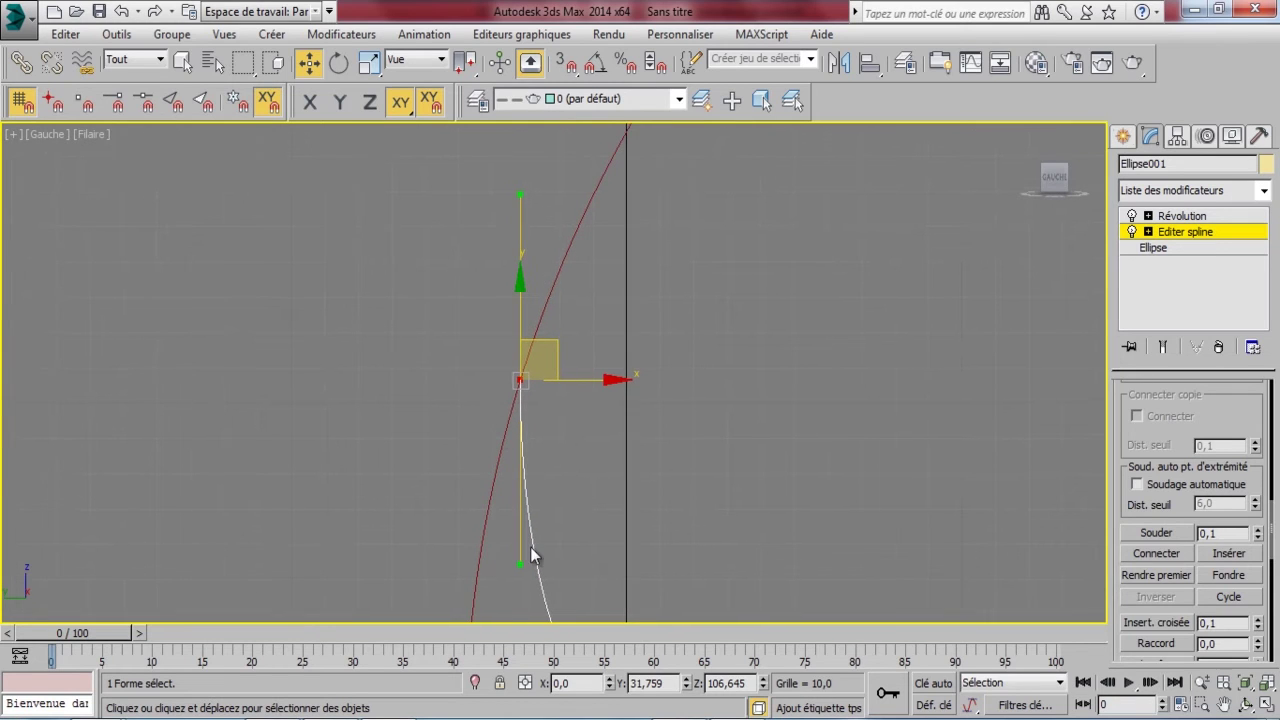
pyautogui.moveTo(520, 563); pyautogui.dragTo(466, 556)
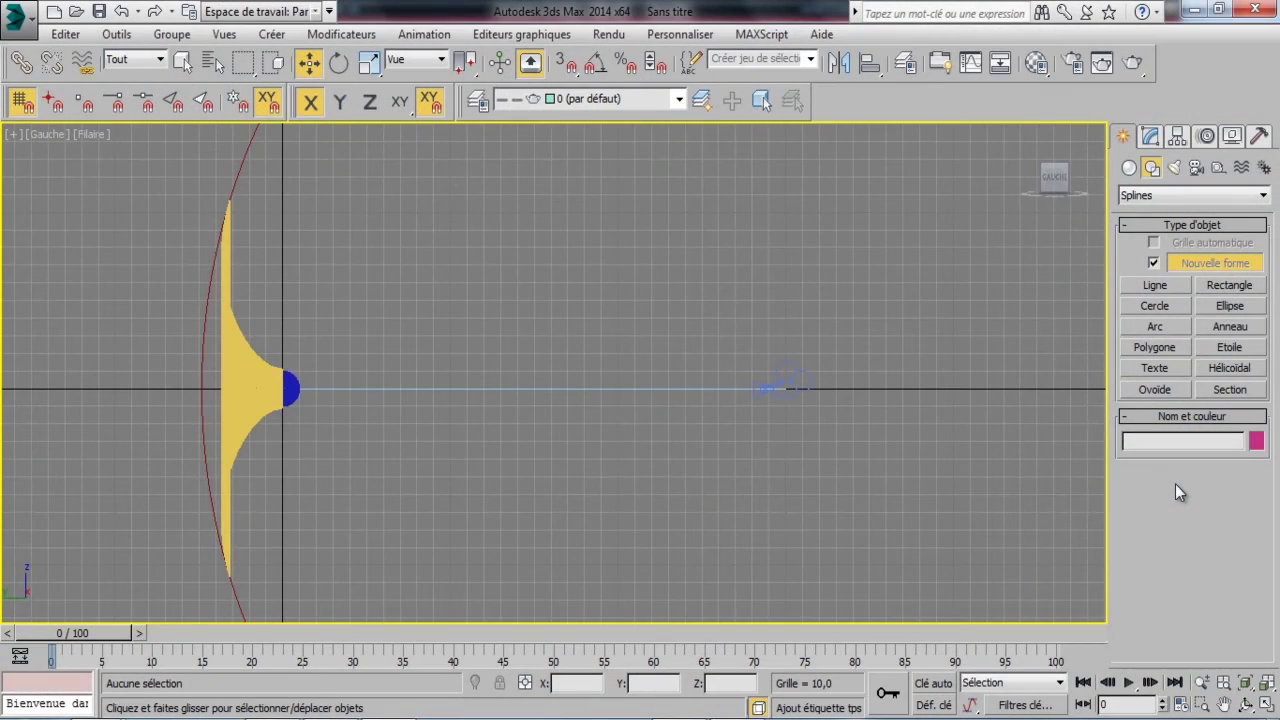
# Create a bone (Structures) in the left view with snapping on, from the sphere's centre to the camera at Y -300
pyautogui.click(1263, 165)
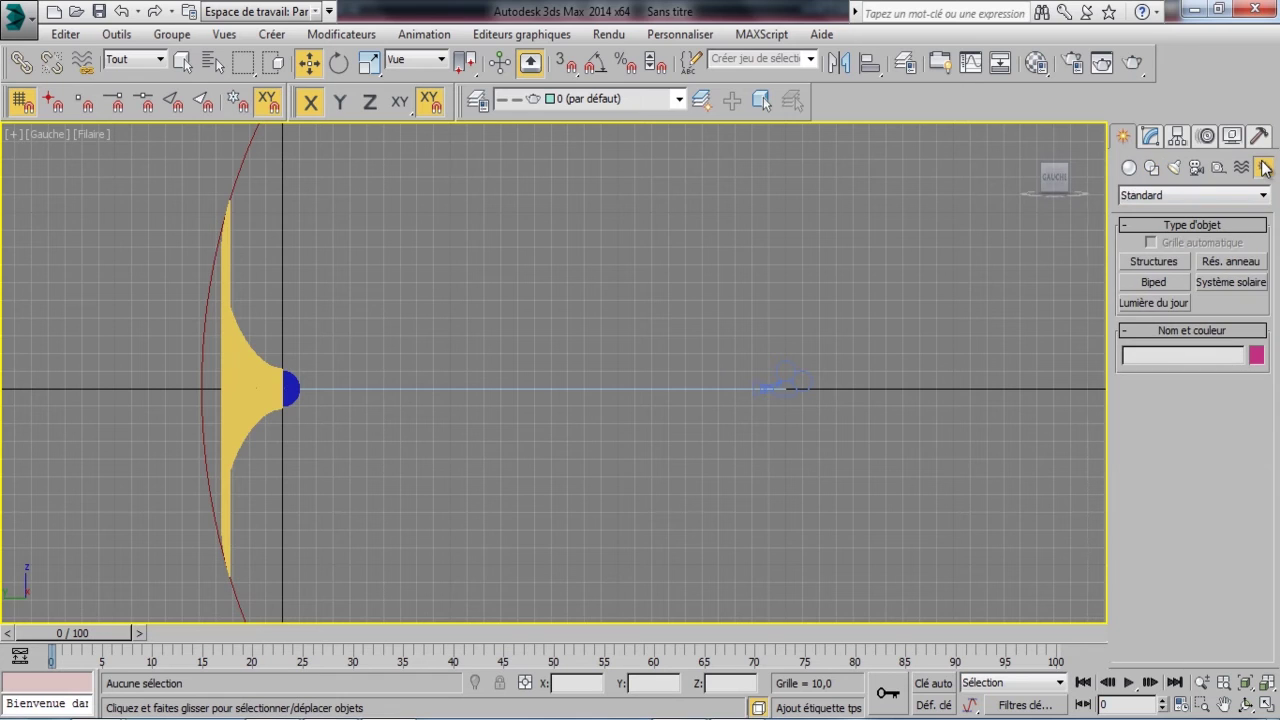
pyautogui.click(1143, 262)
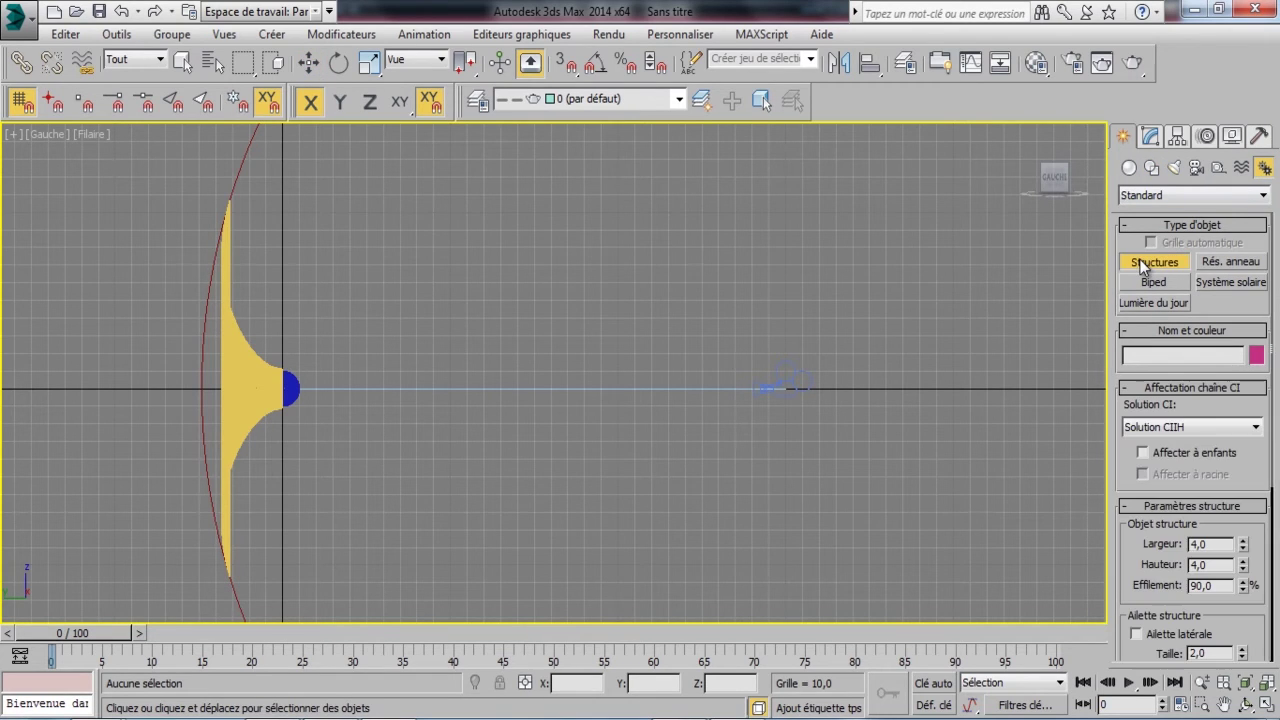
pyautogui.press('s')
pyautogui.click(283, 389)
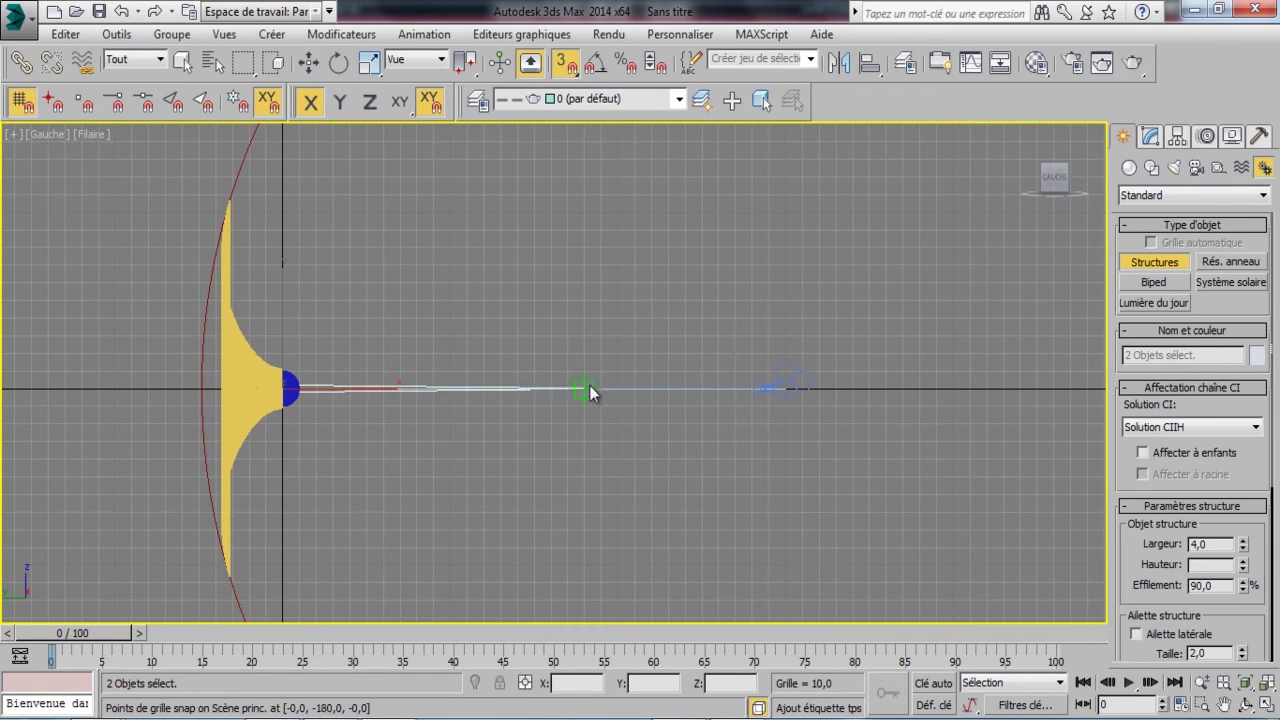
pyautogui.click(786, 389)
pyautogui.rightClick(886, 355)
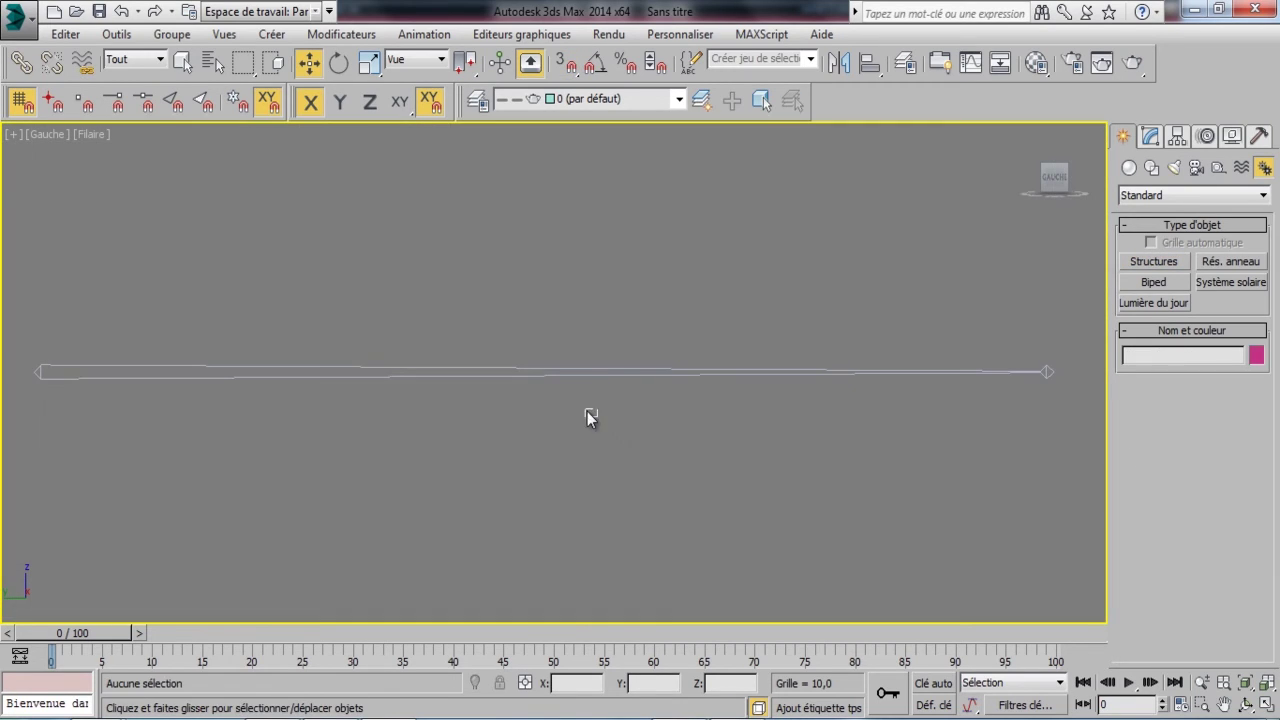
# Test-move the end bone at the camera downward, and undo the move
pyautogui.moveTo(597, 417); pyautogui.dragTo(544, 352)
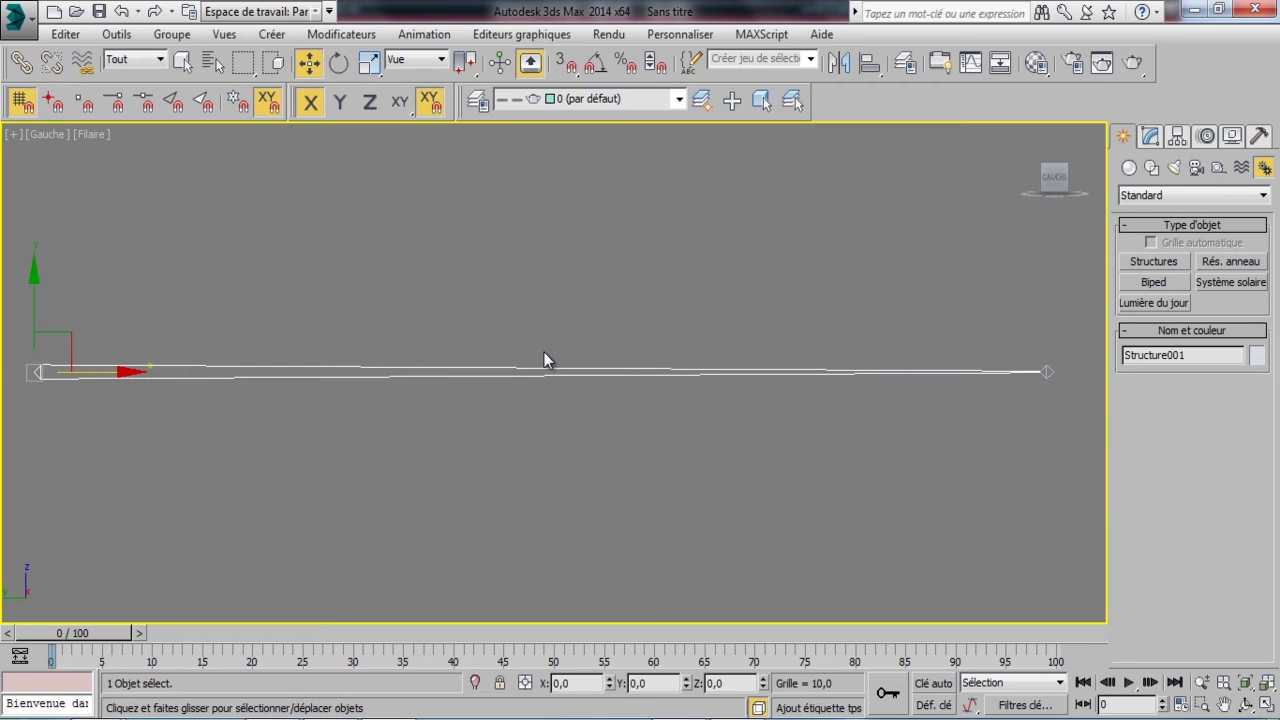
pyautogui.moveTo(1035, 345); pyautogui.dragTo(1050, 400)
pyautogui.moveTo(1046, 353); pyautogui.dragTo(959, 388)
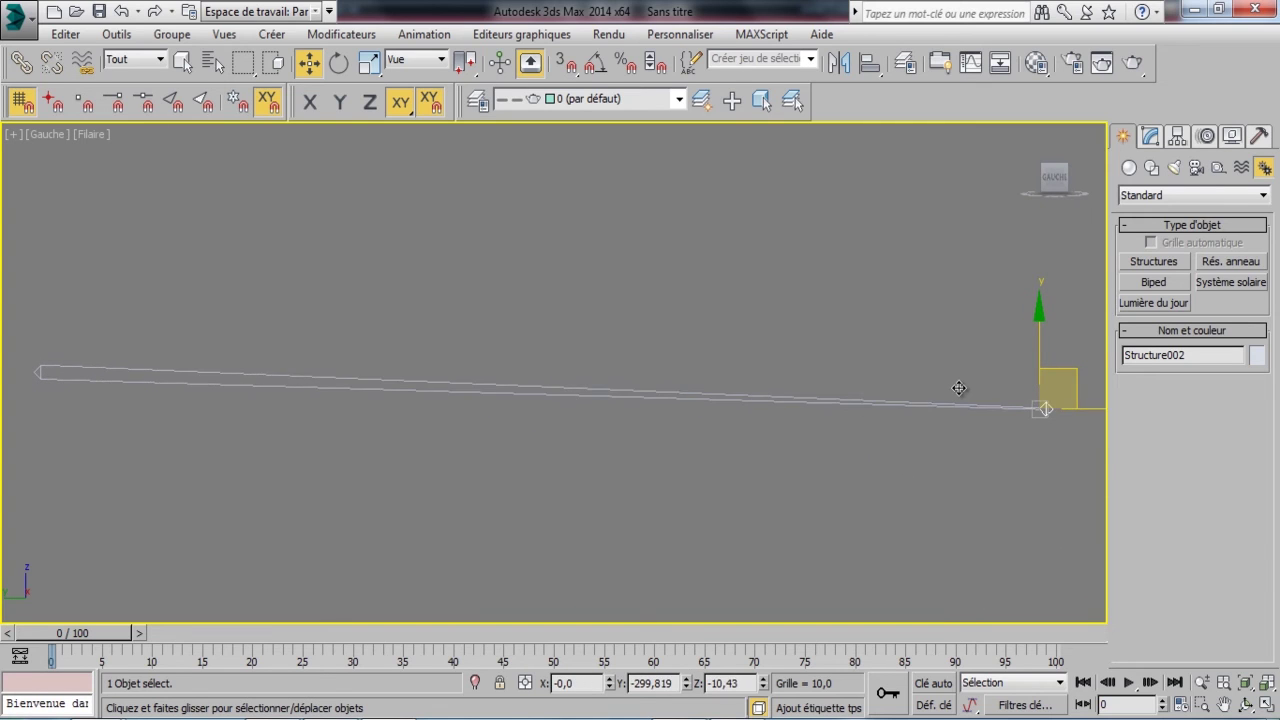
pyautogui.hotkey('ctrl', 'z')
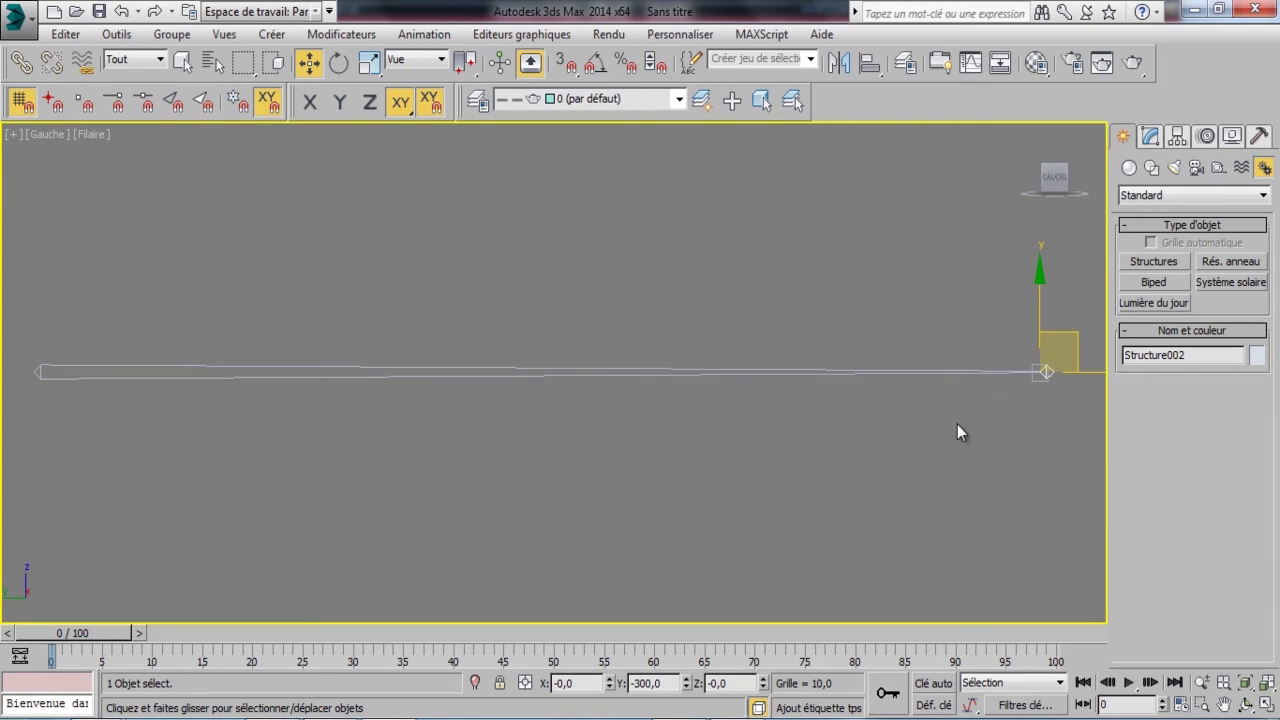
pyautogui.click(957, 424)
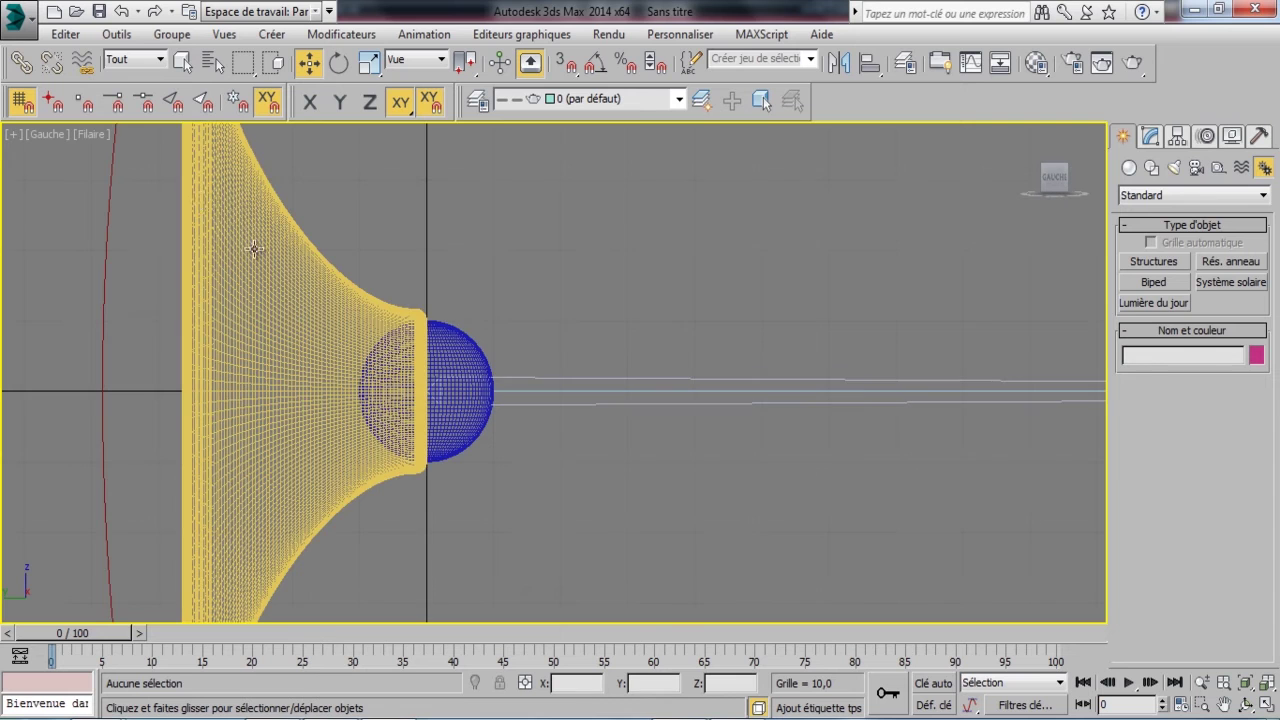
# Link the revolved surface to the main bone and the camera to the small end bone
pyautogui.click(20, 64)
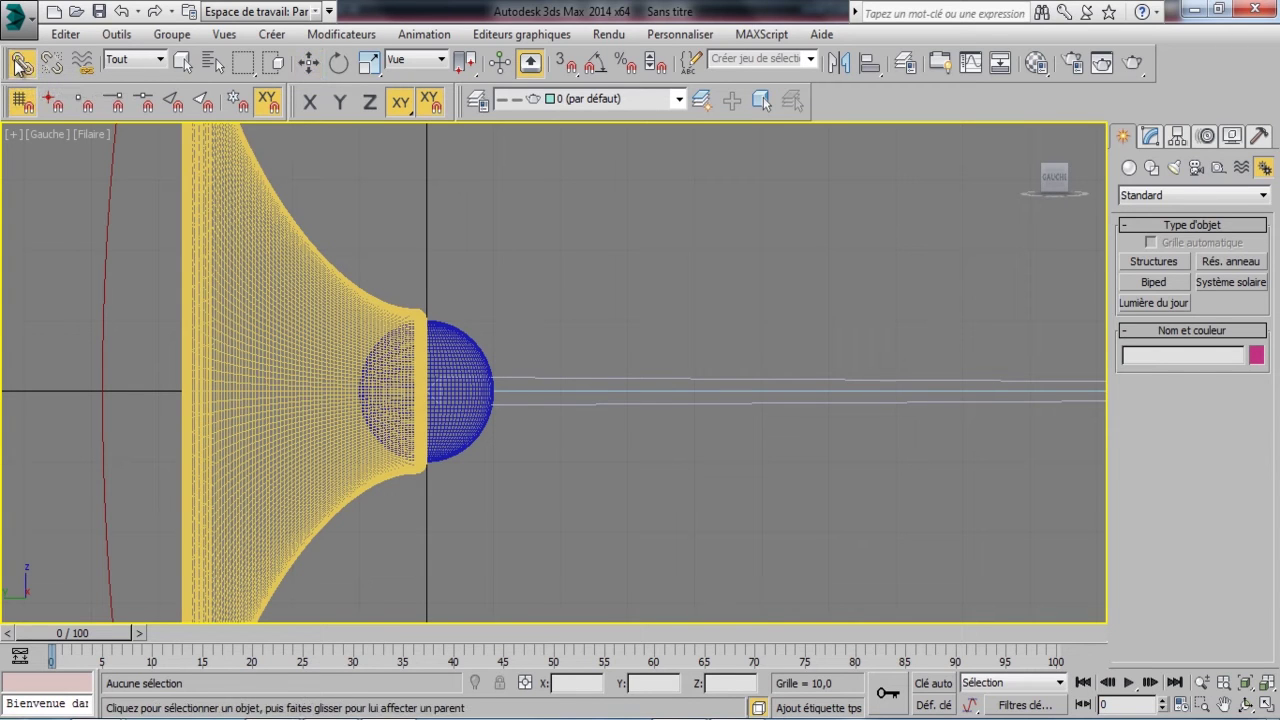
pyautogui.click(288, 282)
pyautogui.moveTo(288, 282); pyautogui.dragTo(531, 317)
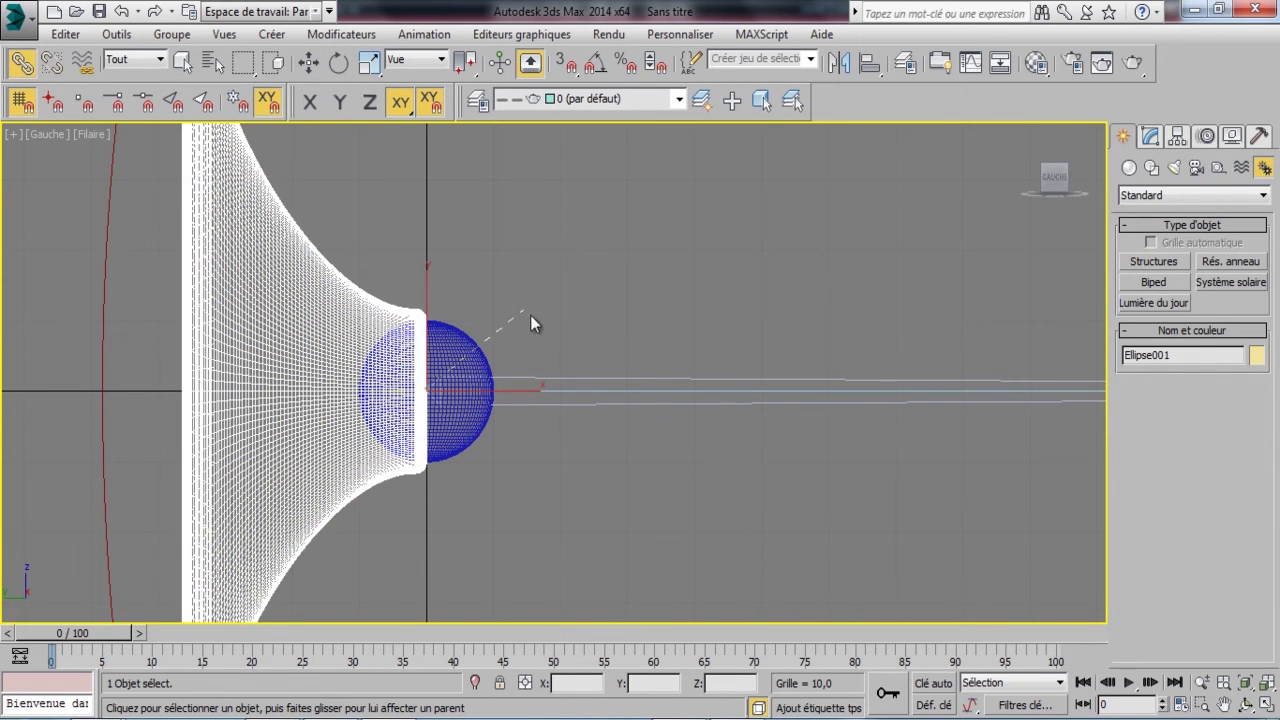
pyautogui.moveTo(581, 382); pyautogui.dragTo(581, 382)
pyautogui.scroll(-2, 189, 409)
pyautogui.scroll(-3, 189, 409)
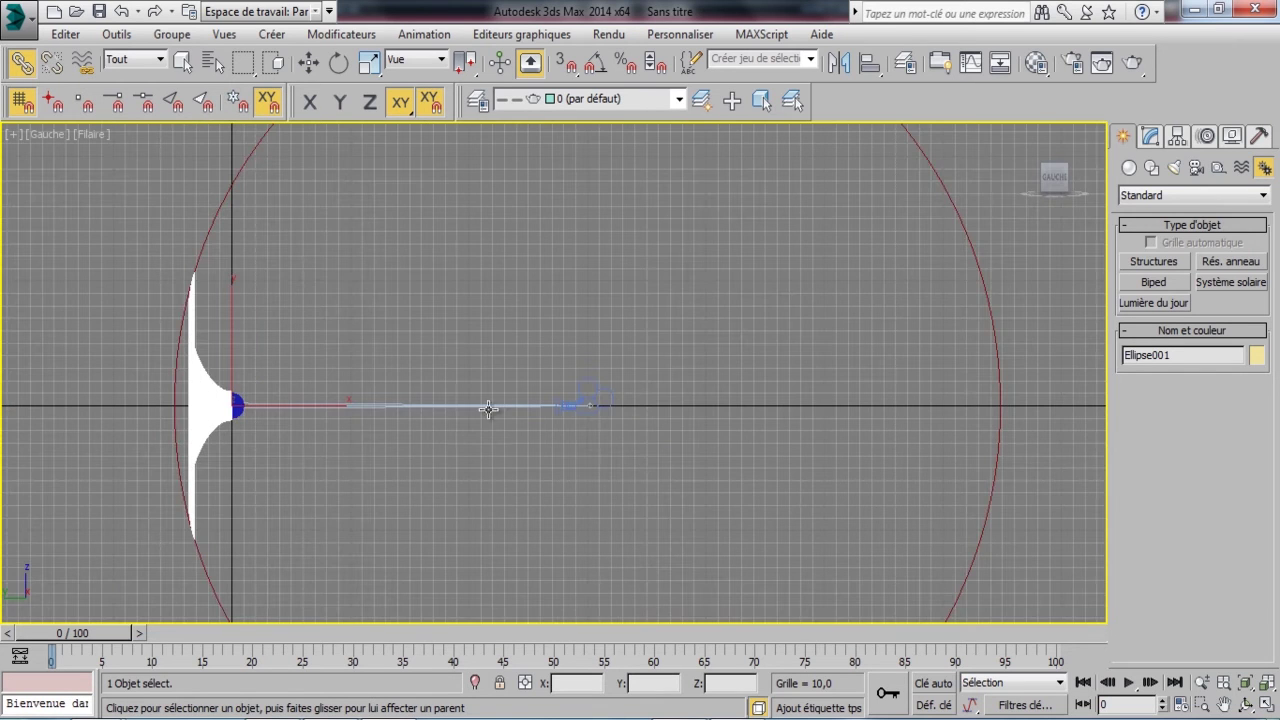
pyautogui.scroll(5, 588, 406)
pyautogui.click(591, 388)
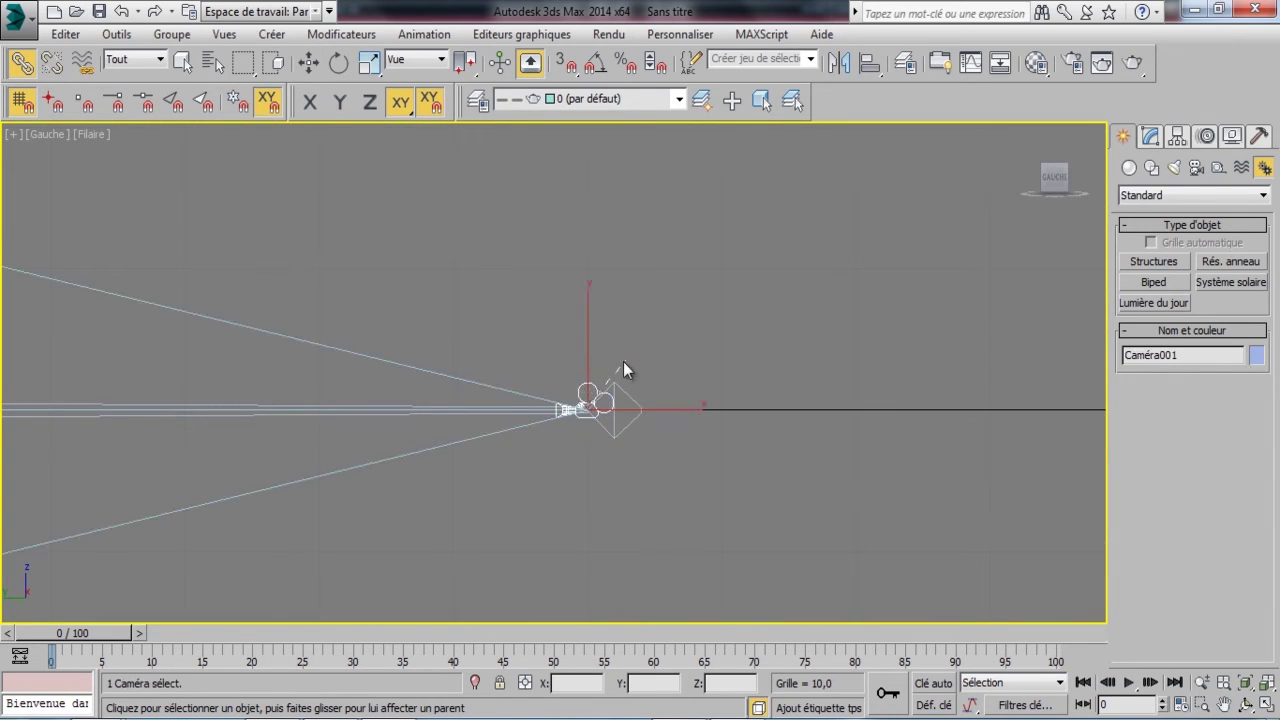
# Test the linked hierarchy by moving the end bone downward, and cancel the move
pyautogui.press('w')
pyautogui.scroll(-3, 660, 394)
pyautogui.click(831, 320)
pyautogui.moveTo(831, 320); pyautogui.dragTo(787, 555)
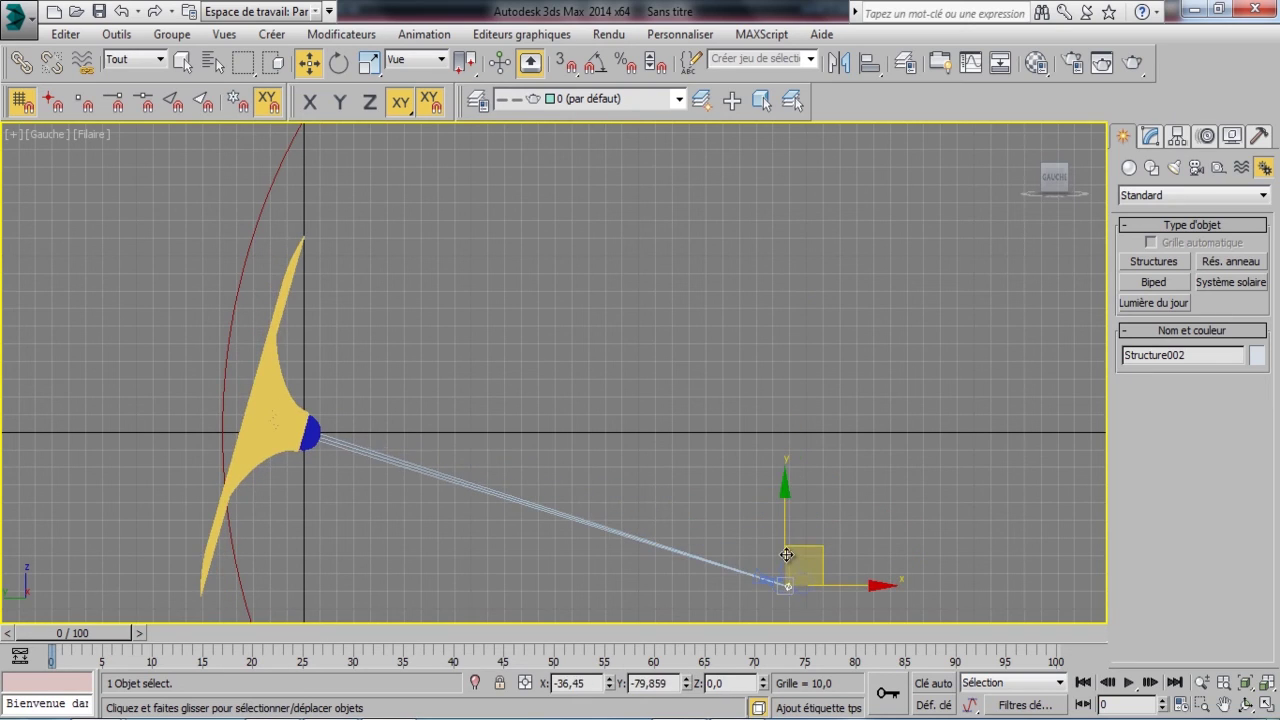
pyautogui.rightClick(787, 555)
# Hide the cameras in the viewport and select the main bone between the sphere and the camera
pyautogui.click(913, 479)
pyautogui.hotkey('shift', 'c')
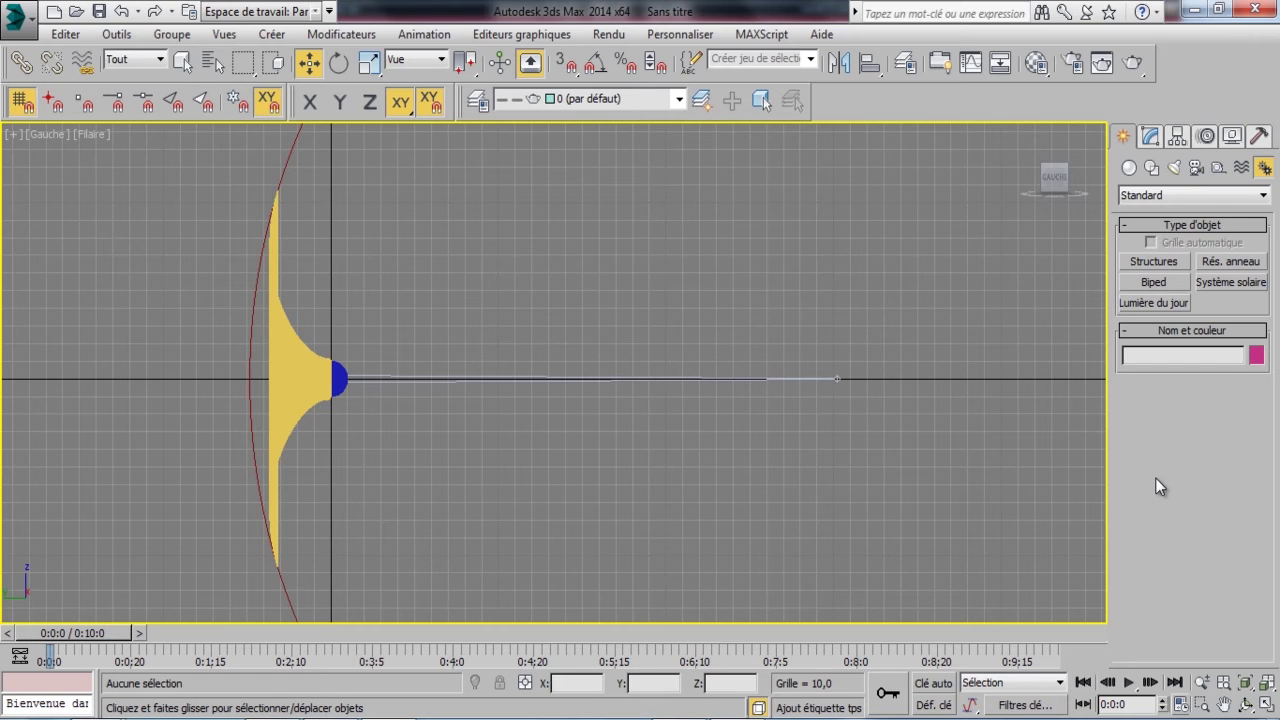
pyautogui.moveTo(651, 338); pyautogui.dragTo(617, 446)
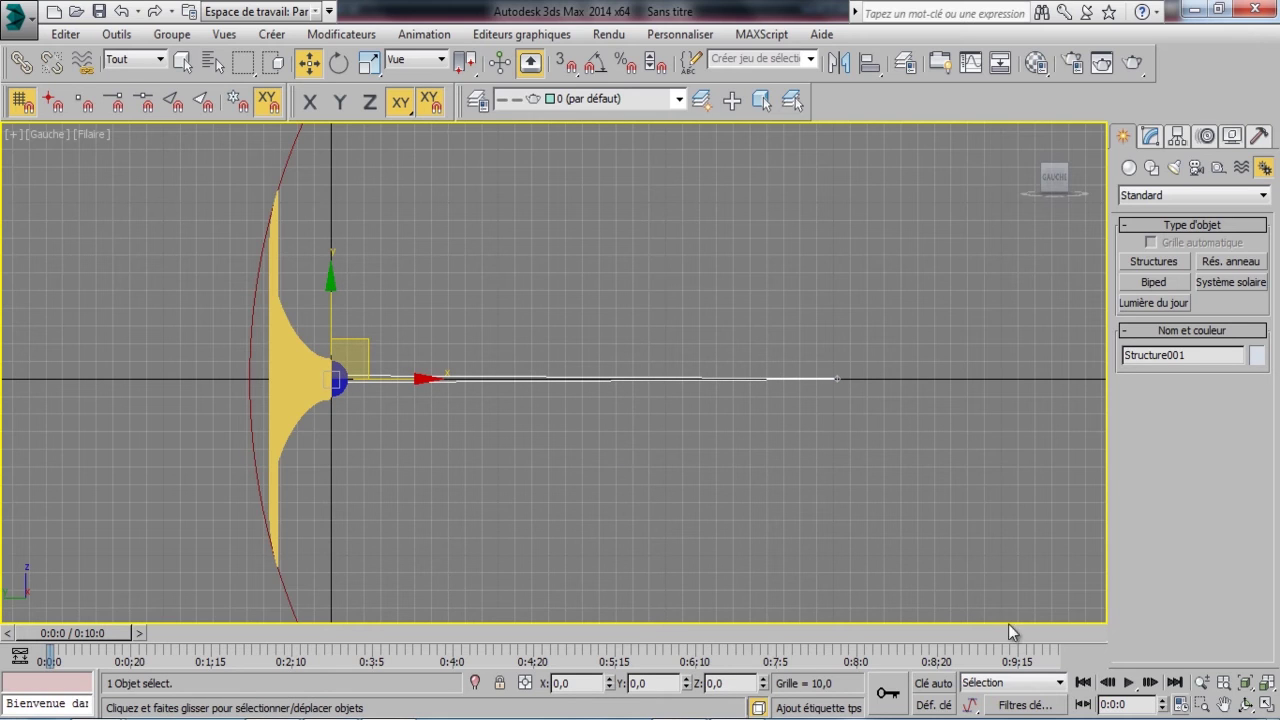
# Add a key on the main bone's Rotation Z curve at time 0:0:0 with value 0 in the mini curve editor
pyautogui.click(30, 657)
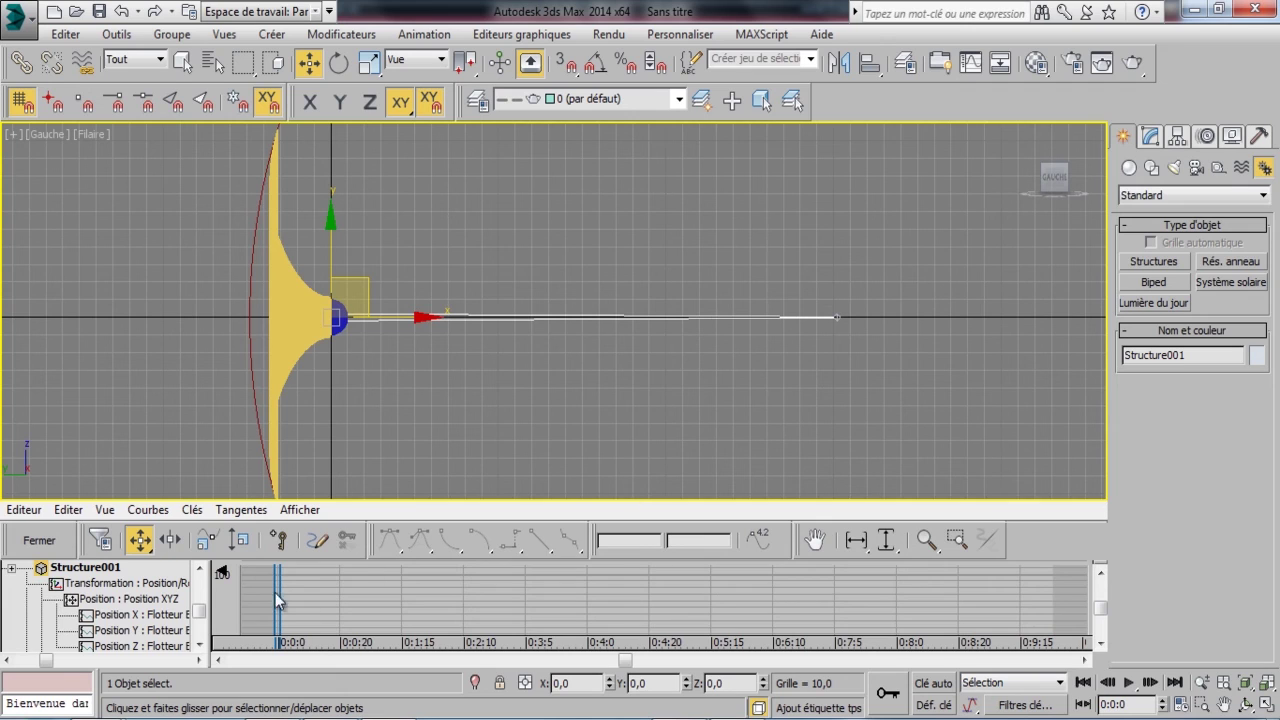
pyautogui.moveTo(46, 660); pyautogui.dragTo(74, 663)
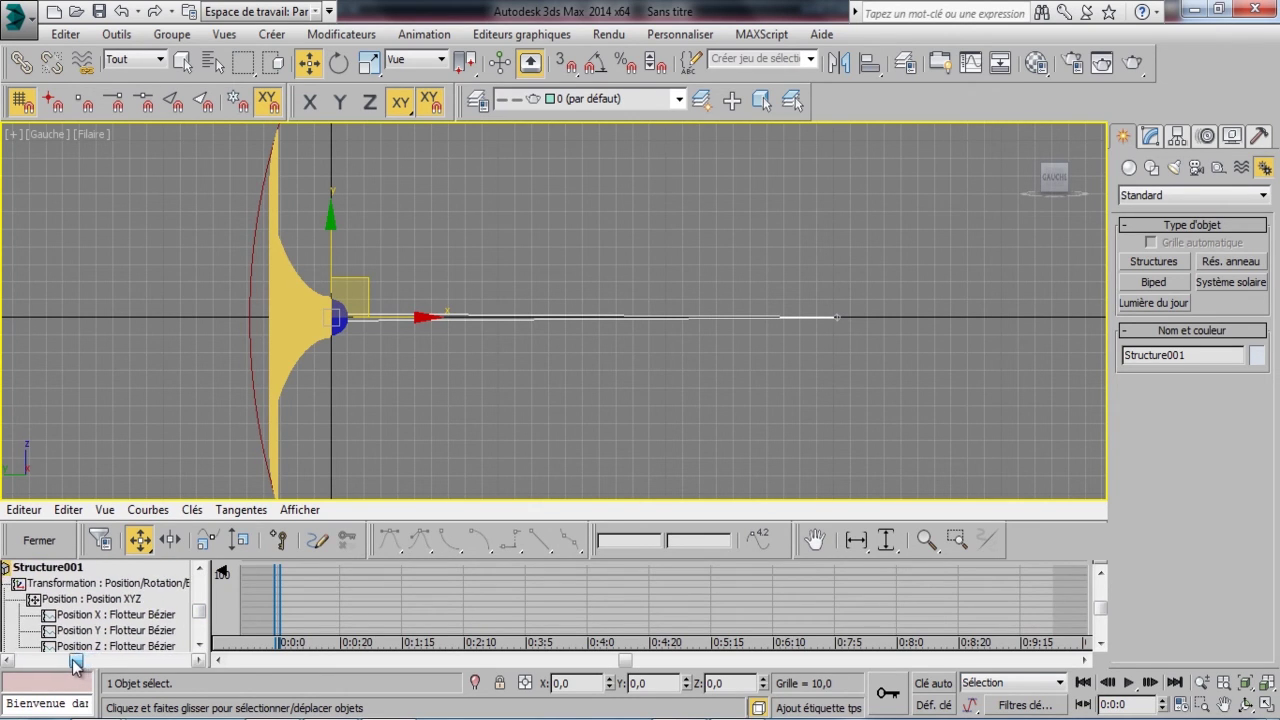
pyautogui.scroll(-3, 70, 610)
pyautogui.click(160, 583)
pyautogui.click(317, 540)
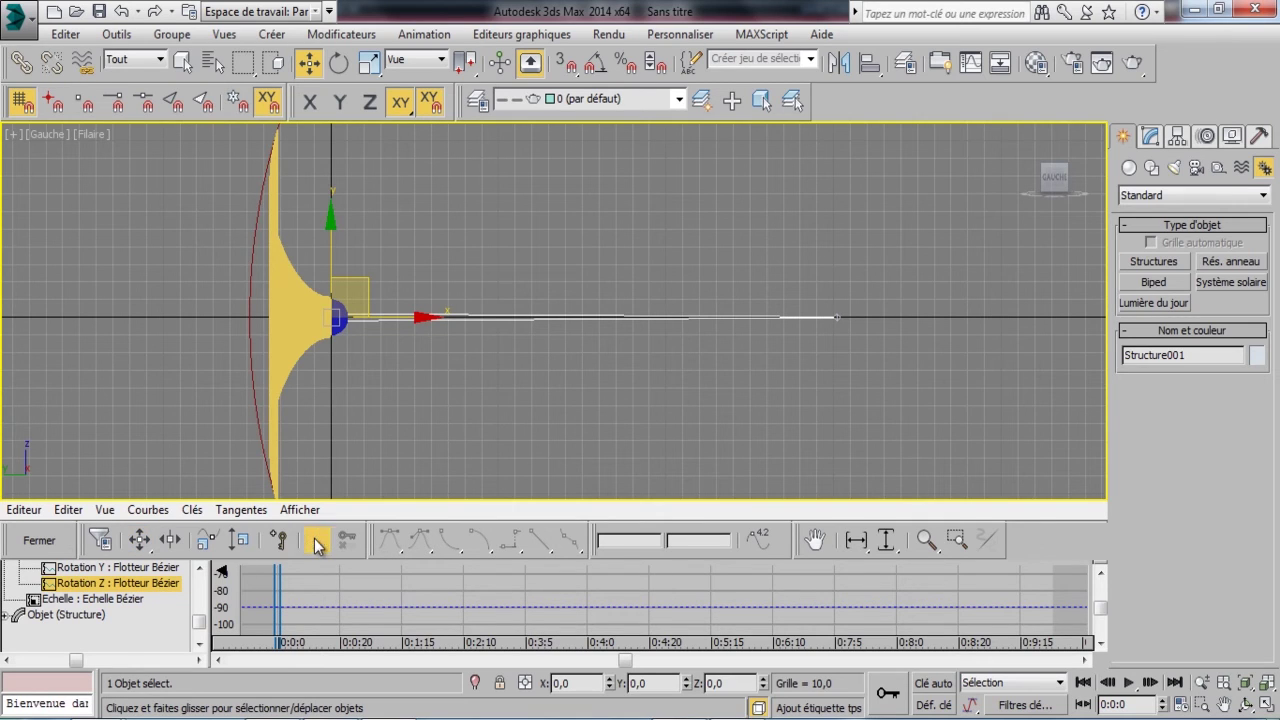
pyautogui.click(287, 605)
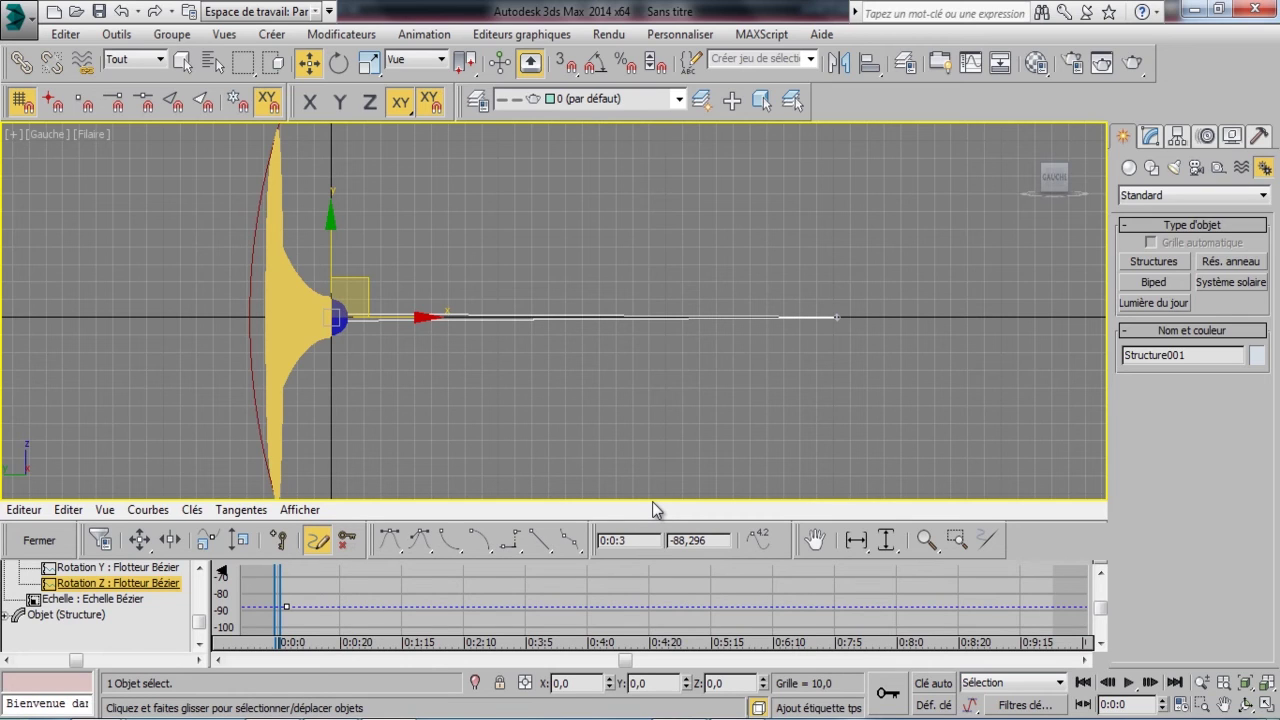
pyautogui.press('BackSpace')
pyautogui.write('0')
pyautogui.press('Tab')
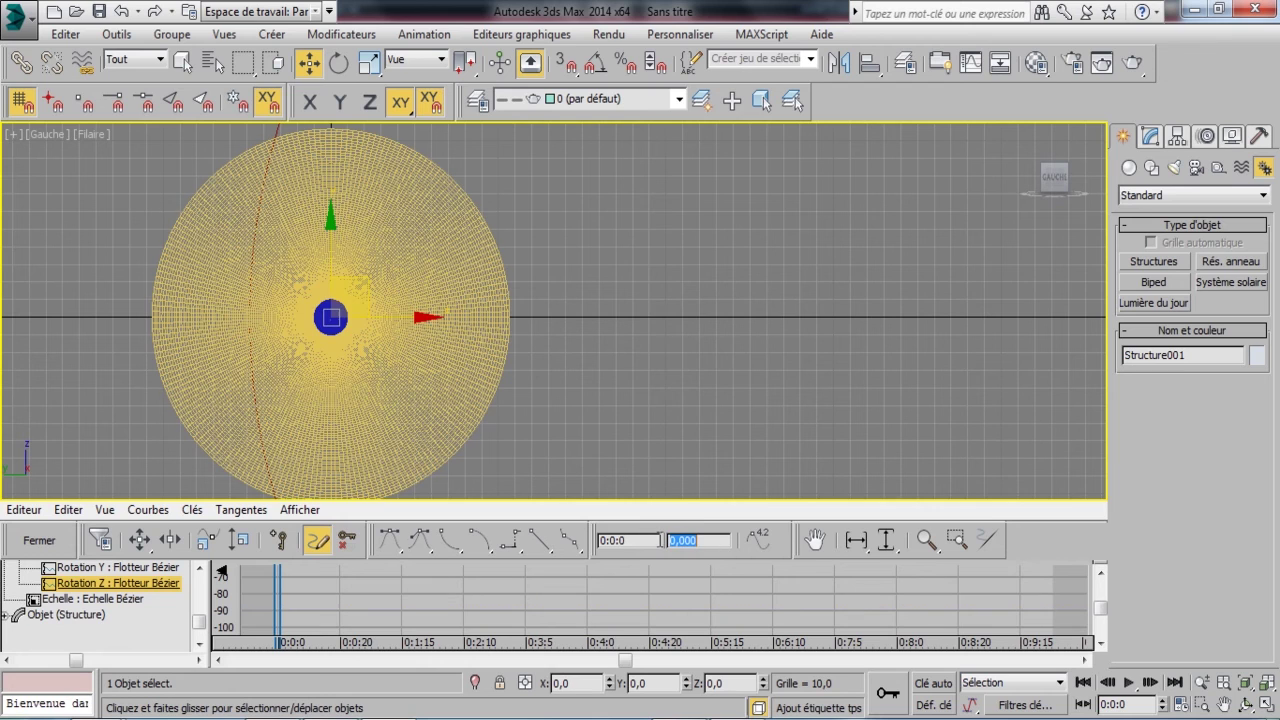
# Add a second Rotation Z key for the main bone at time 0:10:0 with value 360
pyautogui.click(886, 540)
pyautogui.click(1048, 606)
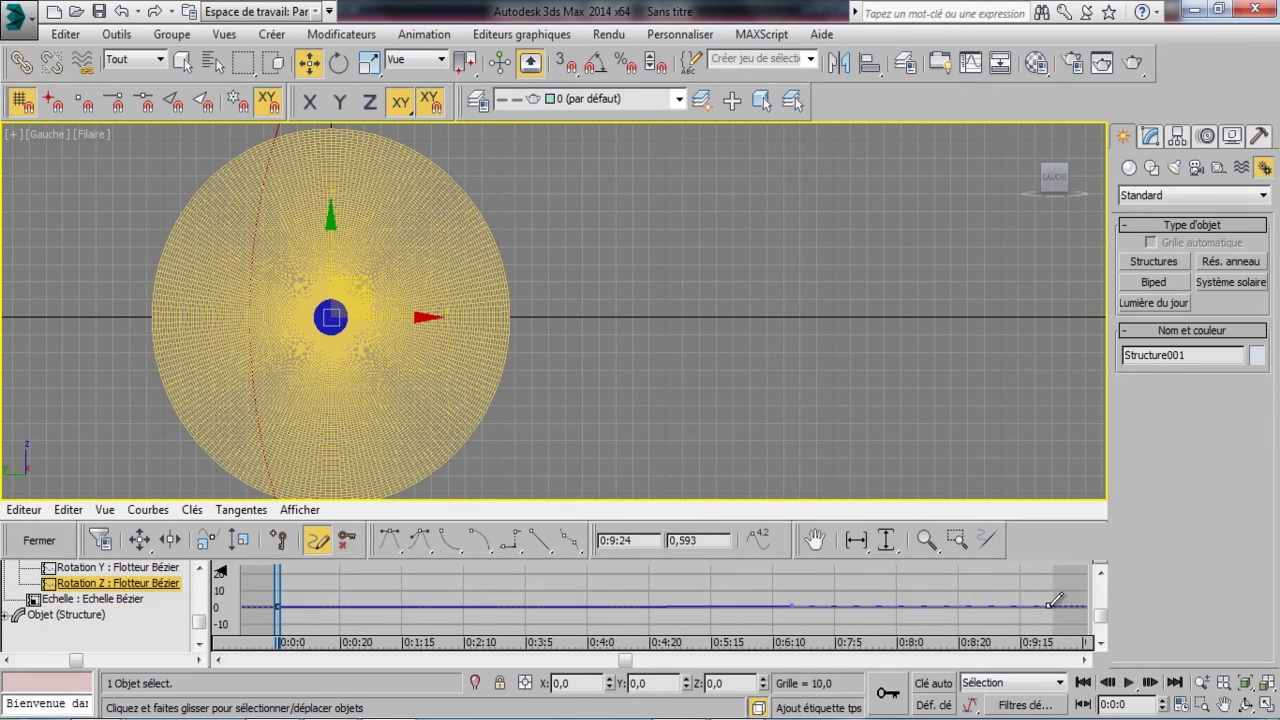
pyautogui.write('0:10:0')
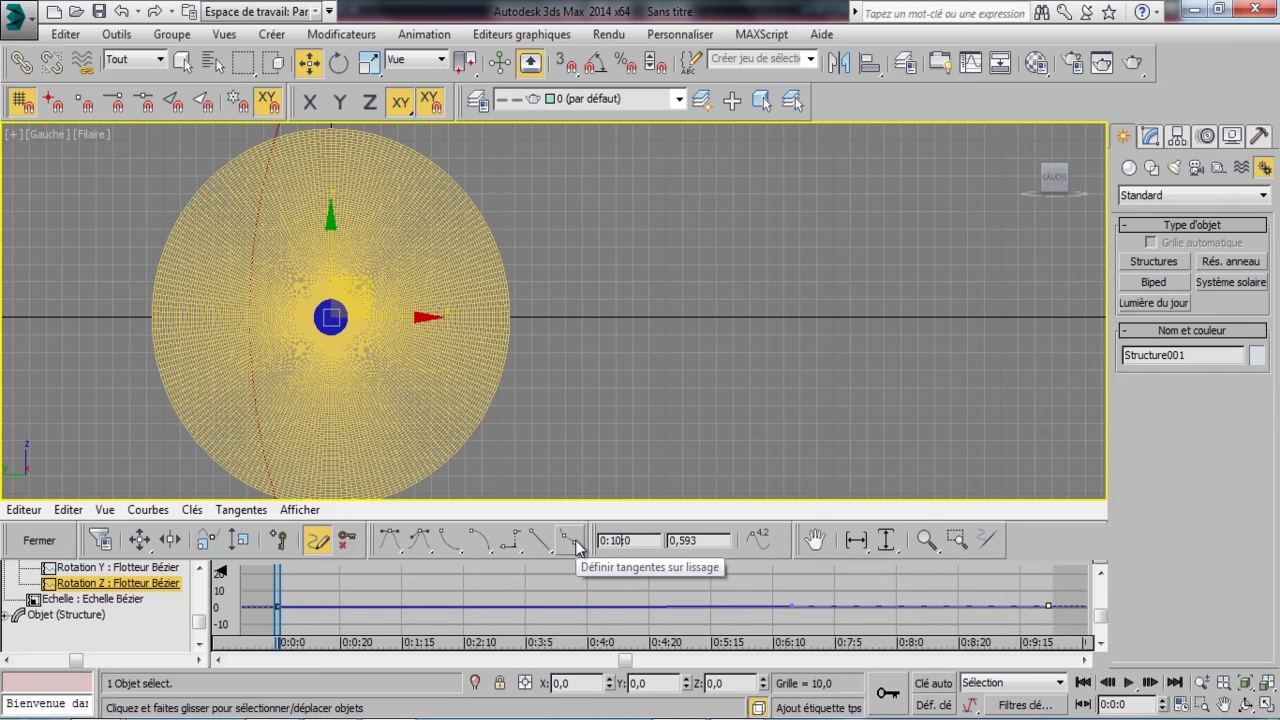
pyautogui.press('Tab')
pyautogui.write('360')
pyautogui.press('Return')
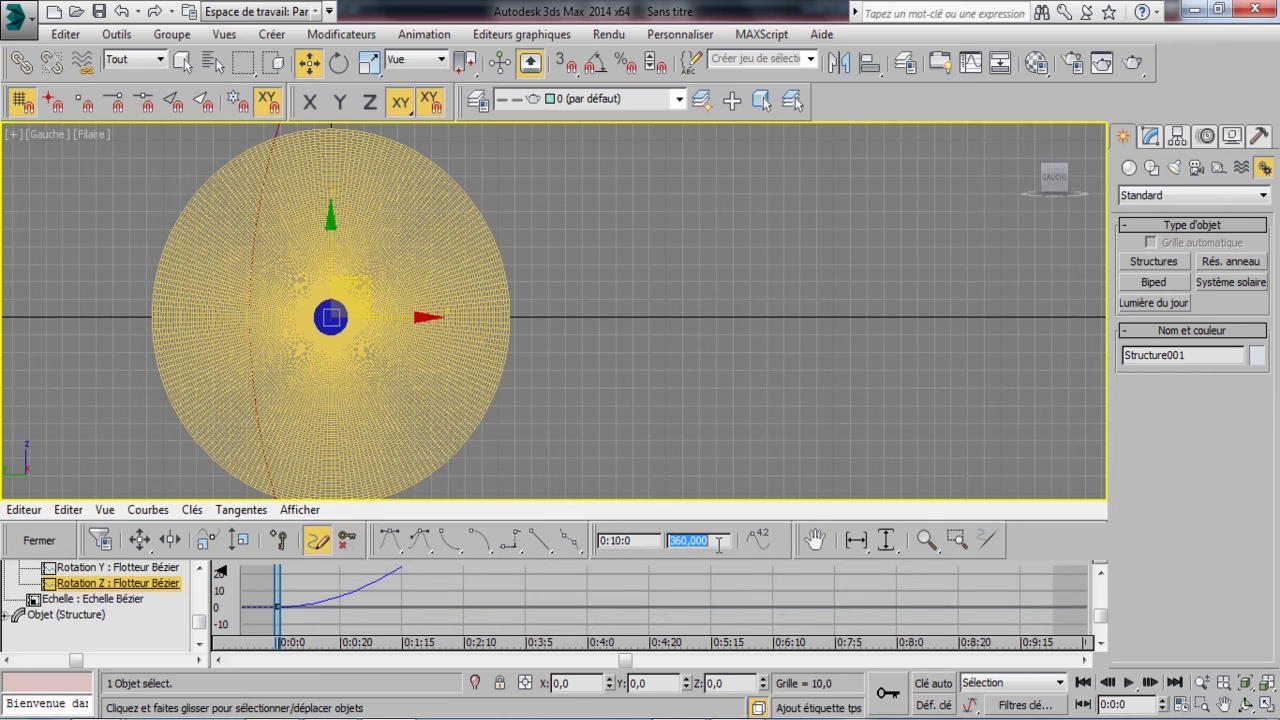
# Set the tangents of the Rotation Z keys to linear
pyautogui.click(886, 540)
pyautogui.scroll(-5, 831, 599)
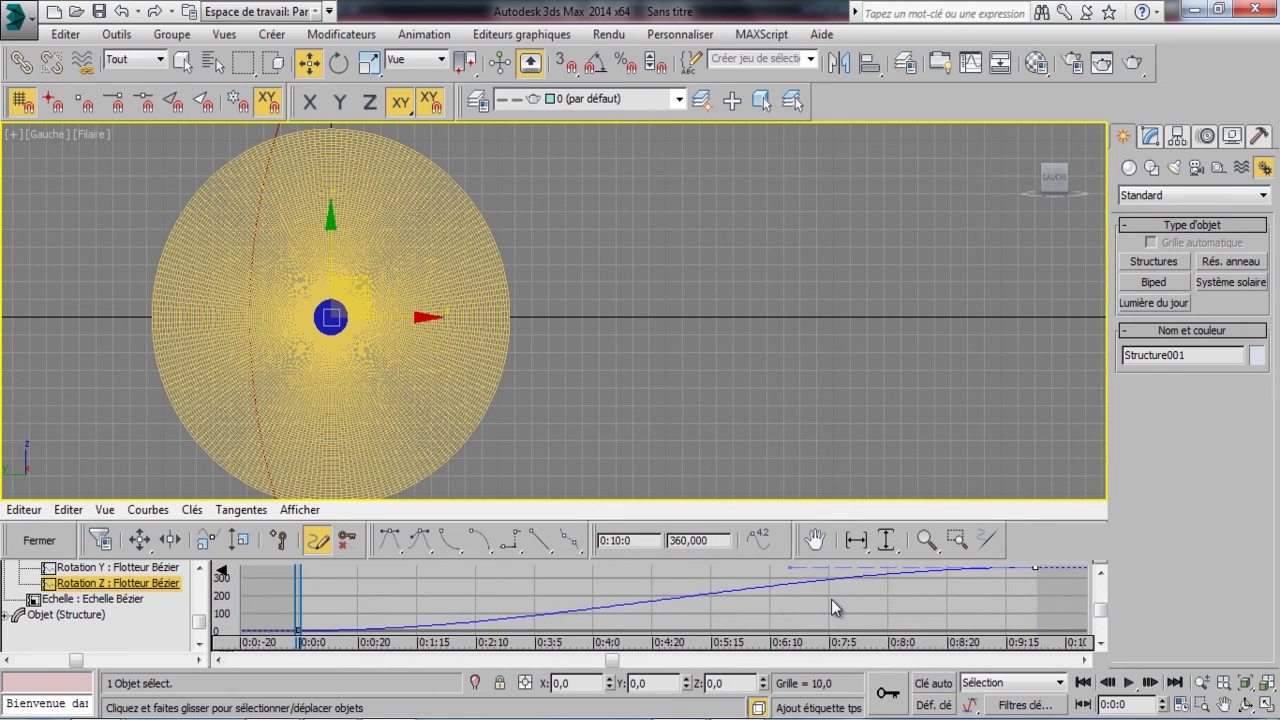
pyautogui.moveTo(831, 595); pyautogui.dragTo(766, 603, button='middle')
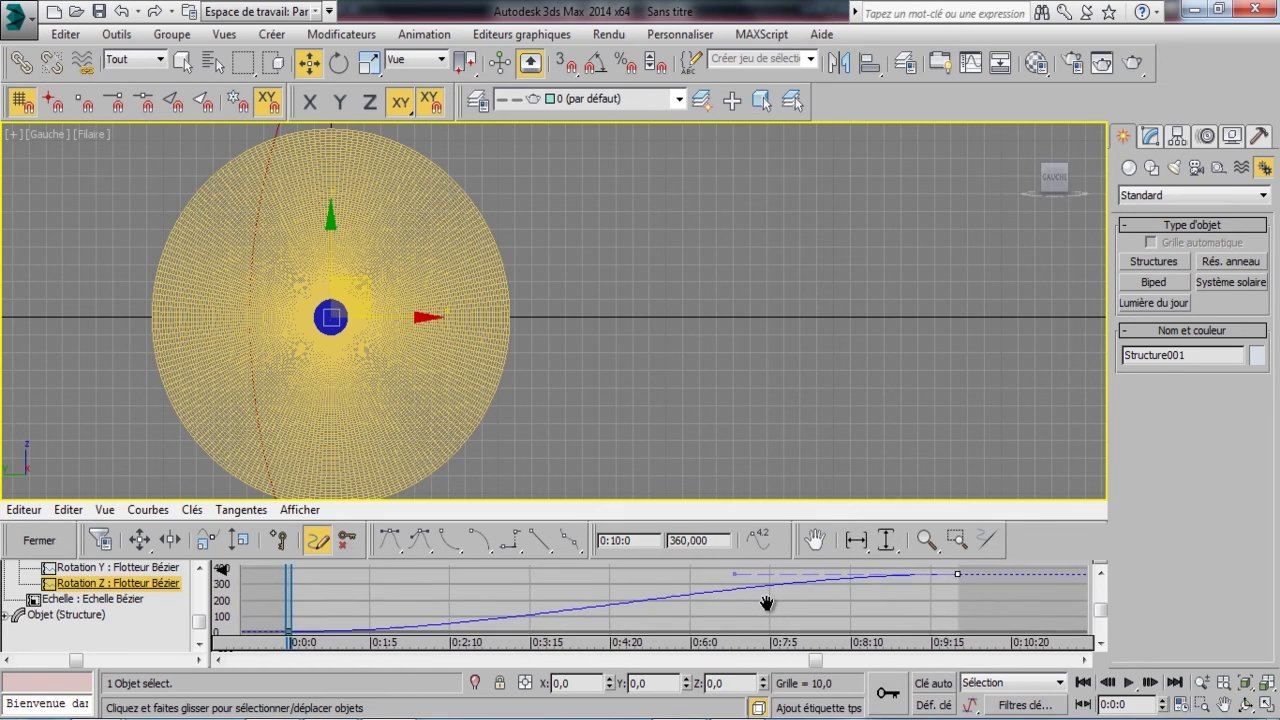
pyautogui.click(140, 540)
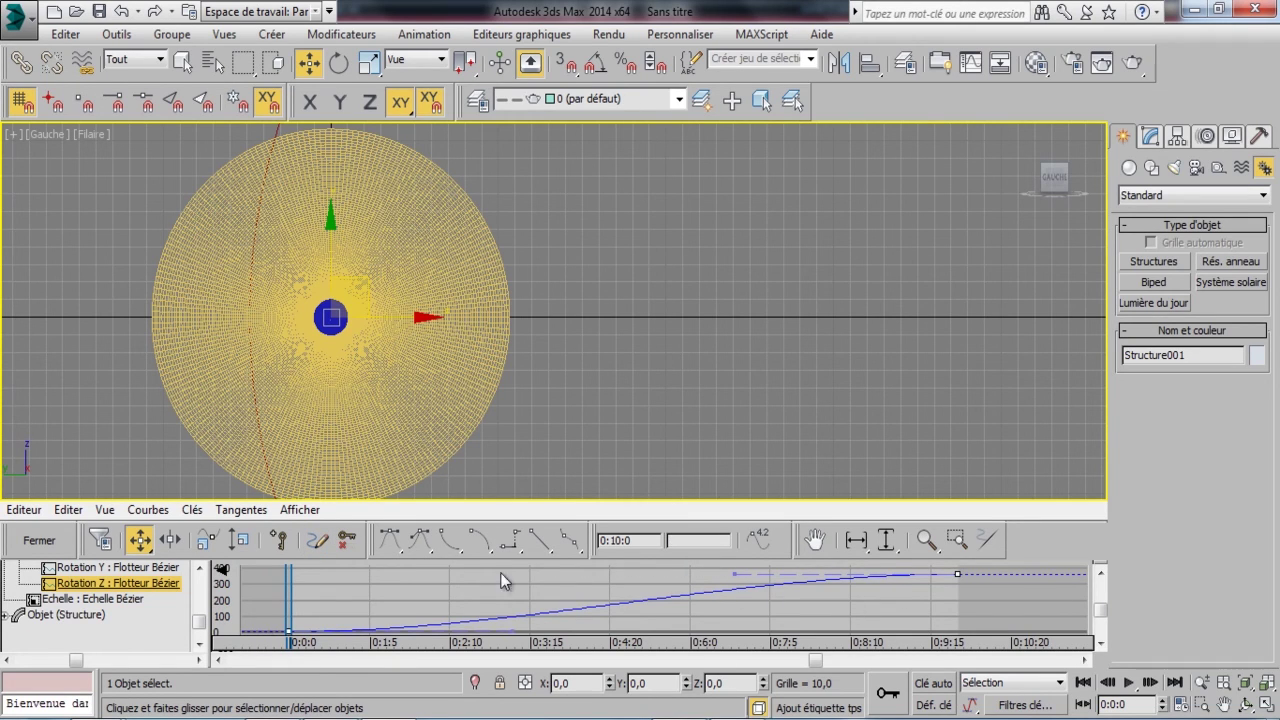
pyautogui.click(540, 548)
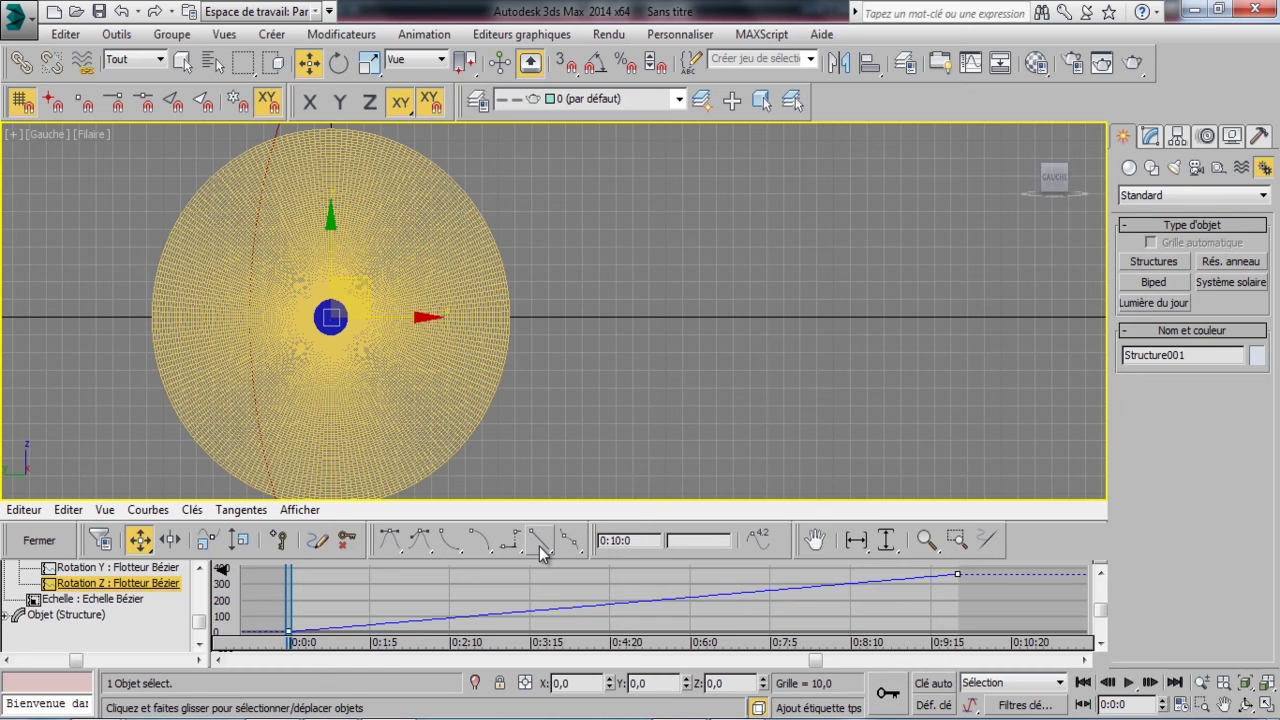